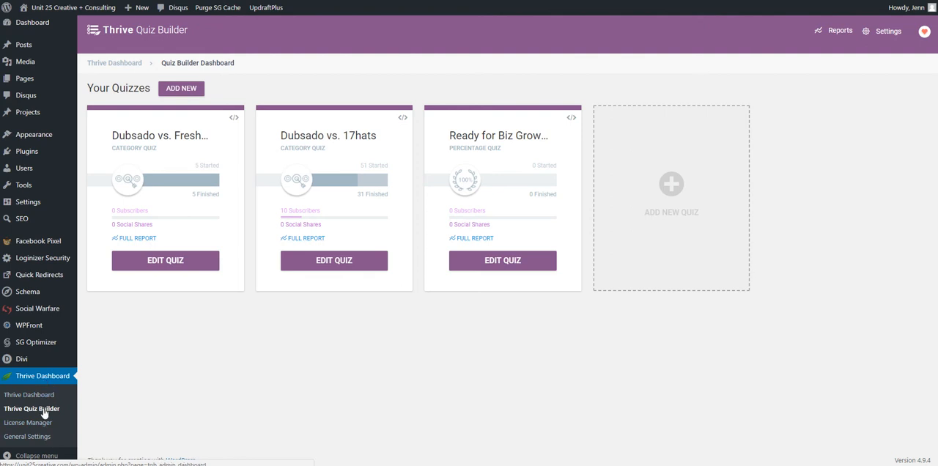
# - Create a new quiz from the List building template and name it "Test"
pyautogui.scroll(1, 332, 391)
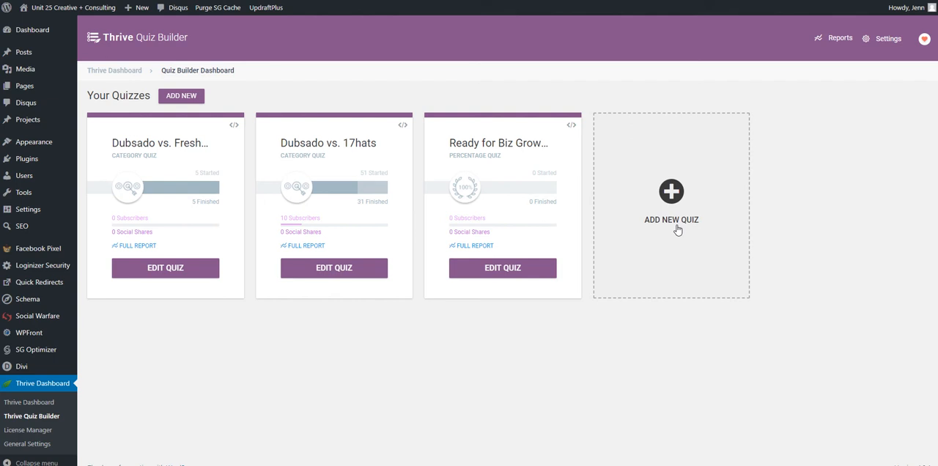
pyautogui.click(683, 193)
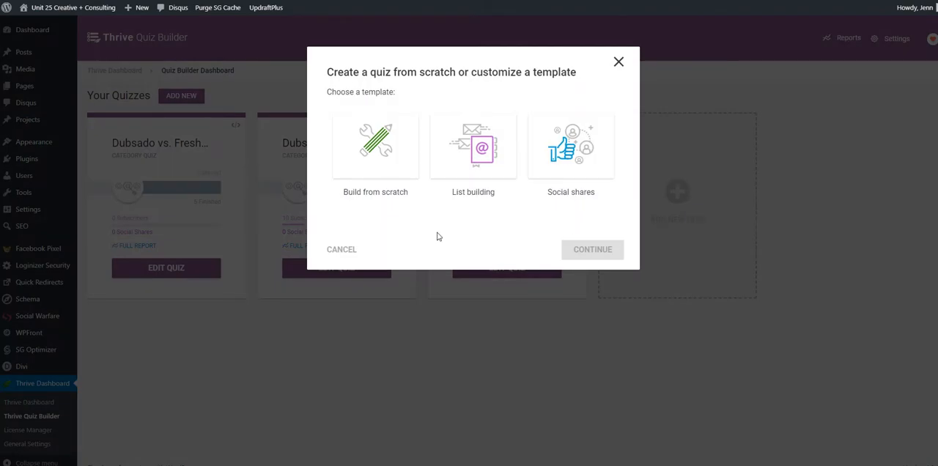
pyautogui.click(489, 169)
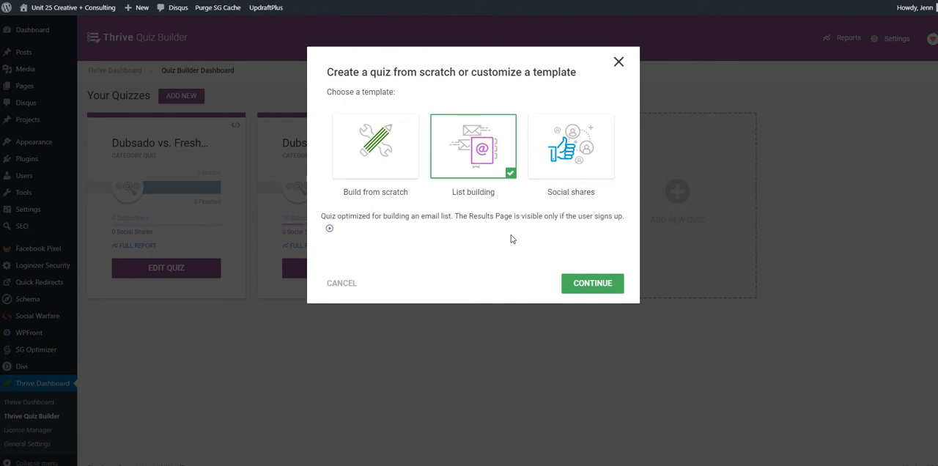
pyautogui.click(601, 283)
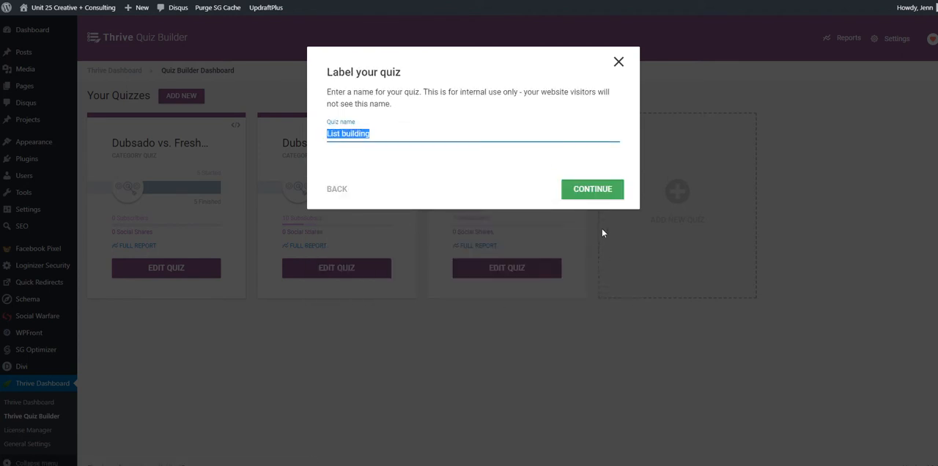
pyautogui.write('Test')
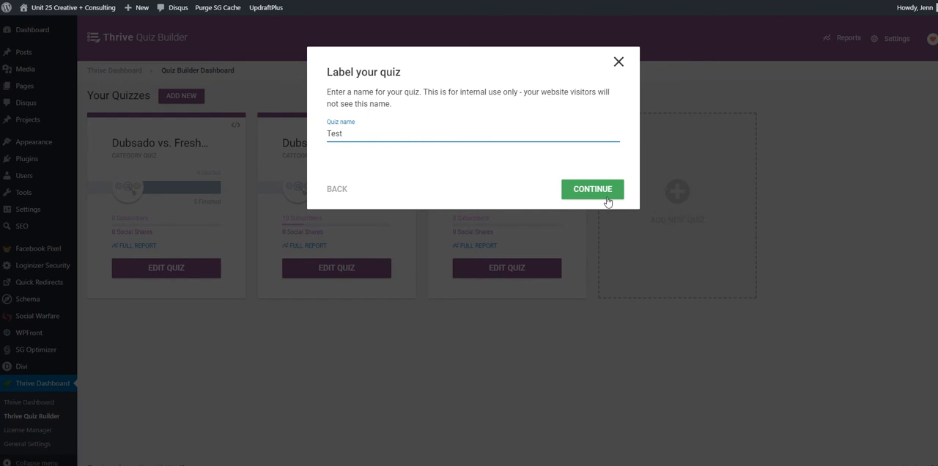
pyautogui.click(604, 192)
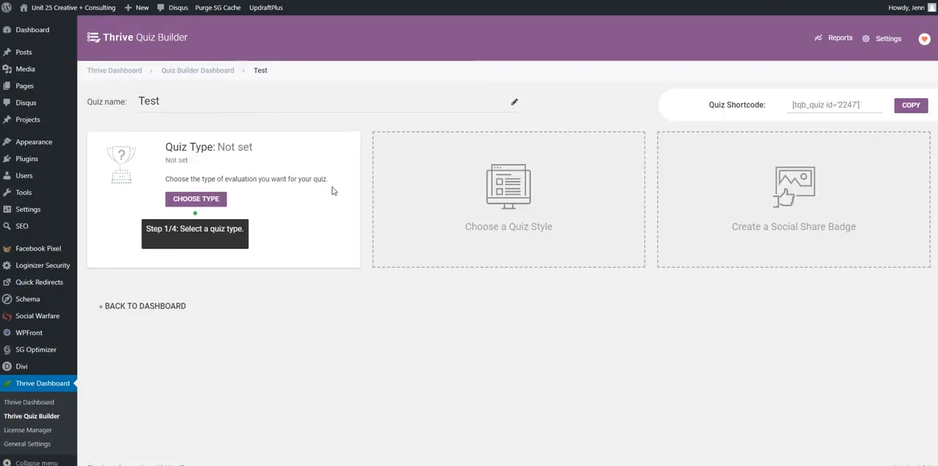
# - Set the quiz's evaluation type to Percentage and save it
pyautogui.click(188, 200)
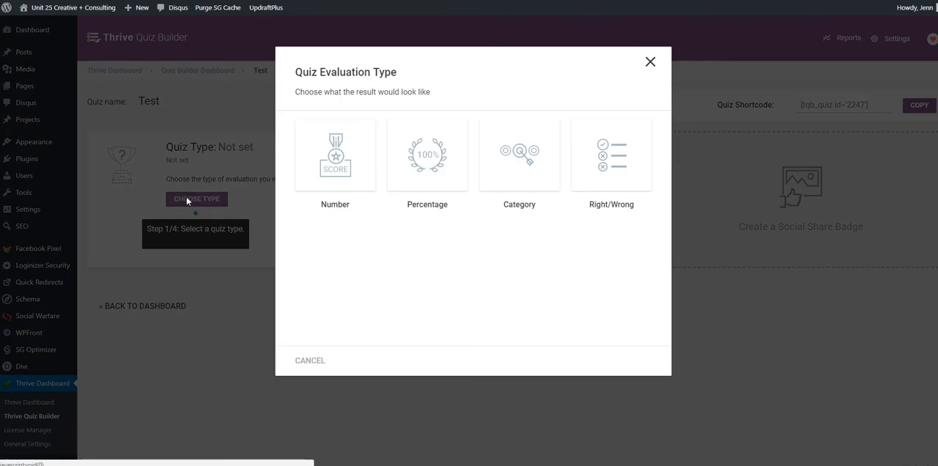
pyautogui.click(346, 167)
pyautogui.click(416, 169)
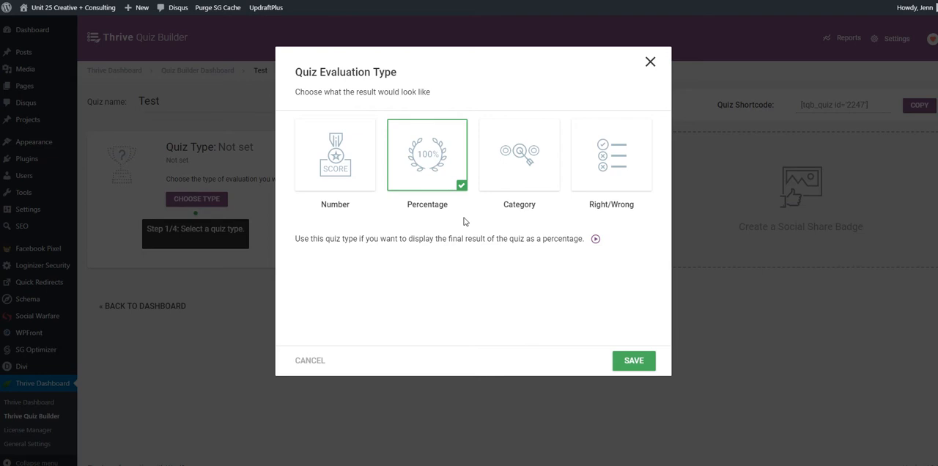
pyautogui.click(362, 172)
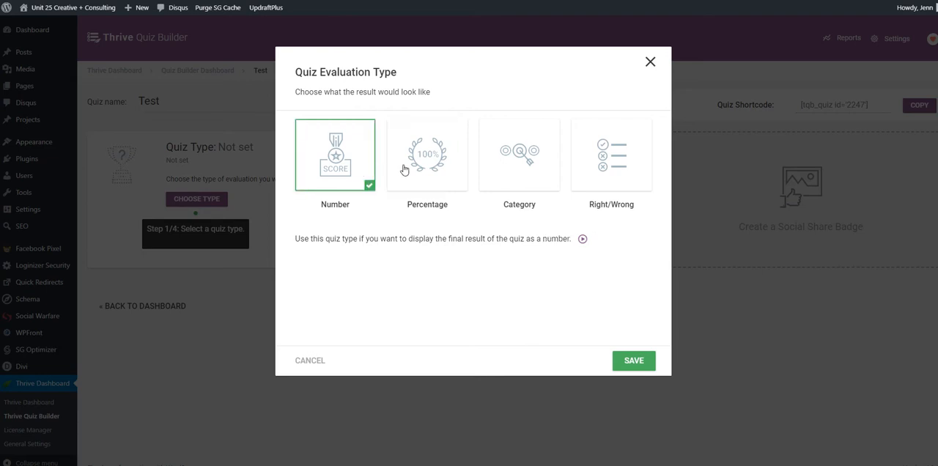
pyautogui.click(540, 171)
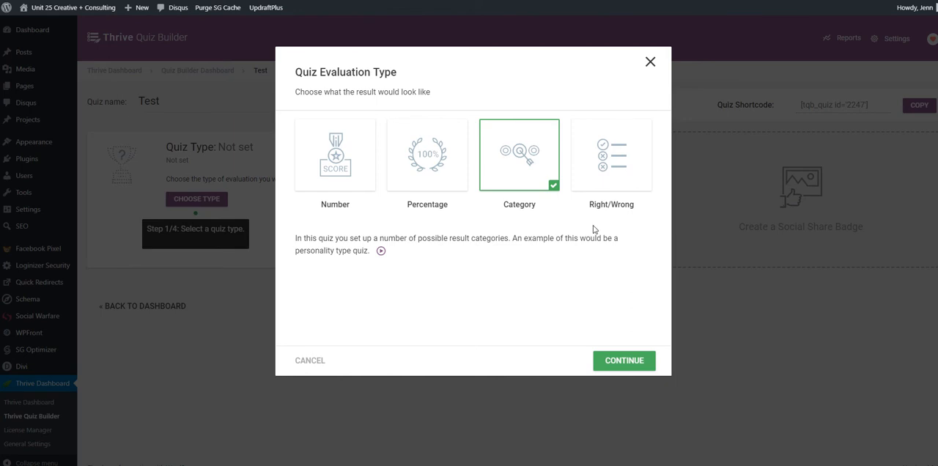
pyautogui.click(633, 154)
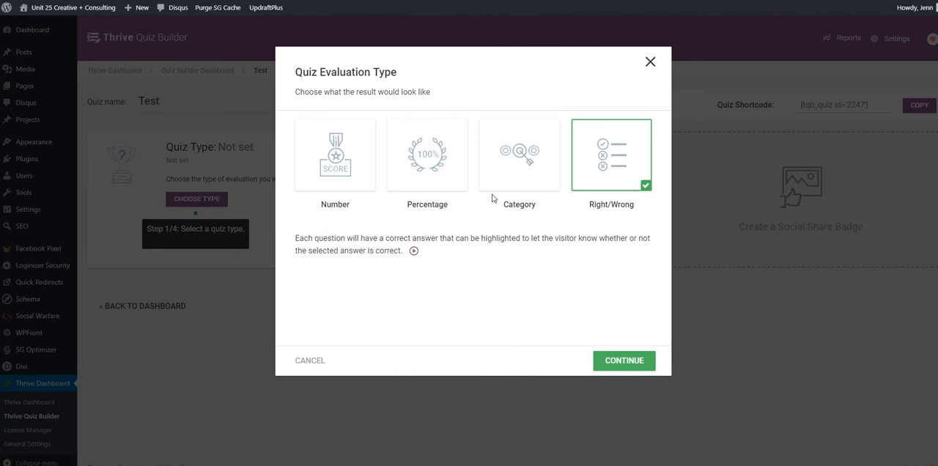
pyautogui.click(416, 179)
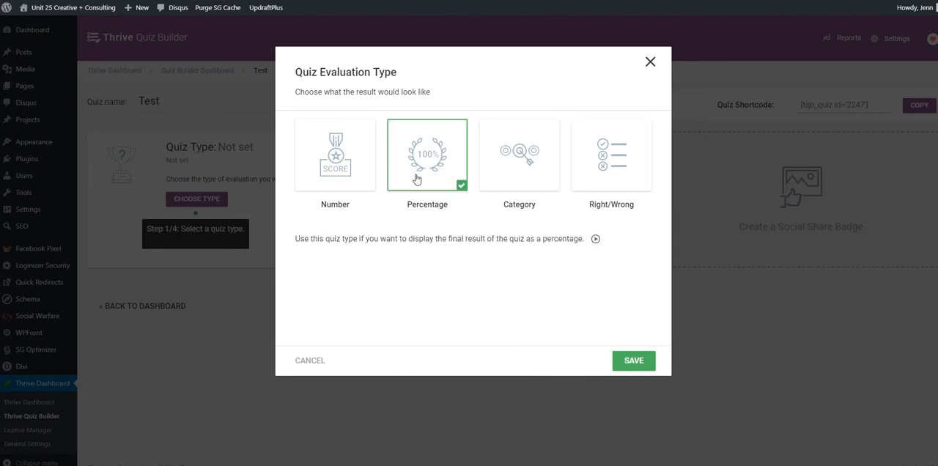
pyautogui.click(644, 358)
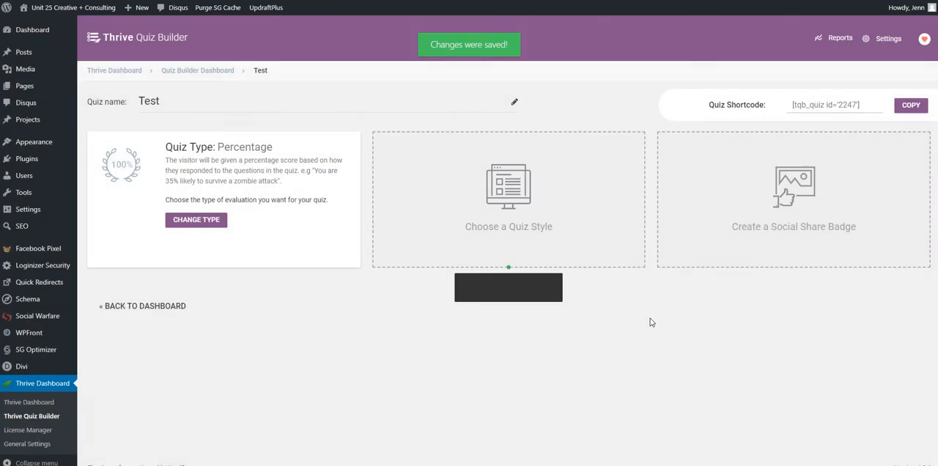
# - Apply the Light Blue Quiz style to the quiz
pyautogui.click(524, 225)
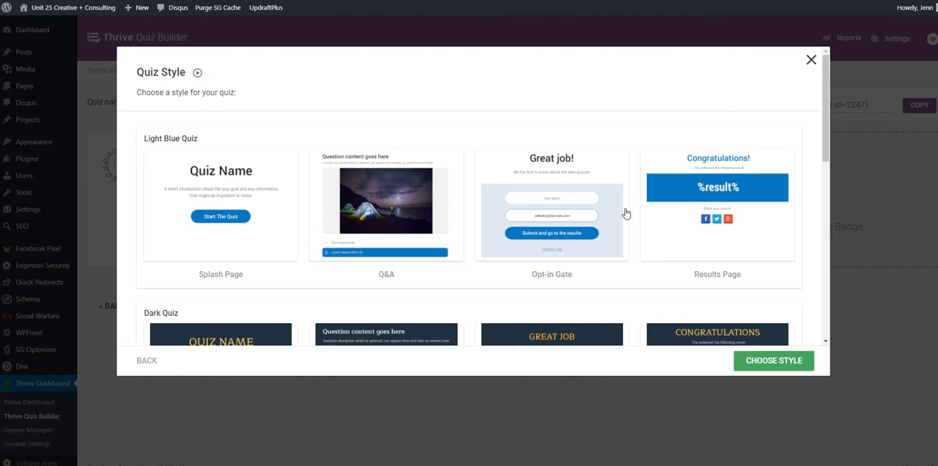
pyautogui.scroll(-3, 616, 208)
pyautogui.scroll(3, 616, 210)
pyautogui.click(617, 210)
pyautogui.click(775, 360)
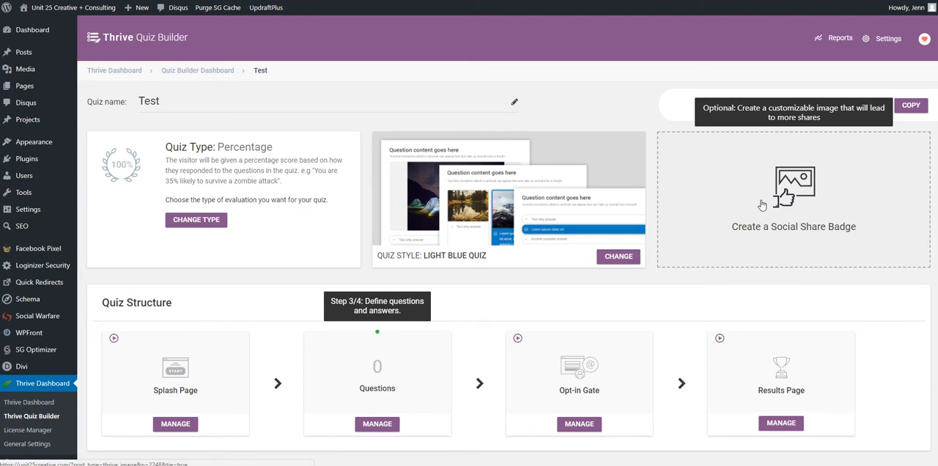
# - Open the quiz's default splash page variation in the design editor
pyautogui.scroll(-1, 755, 212)
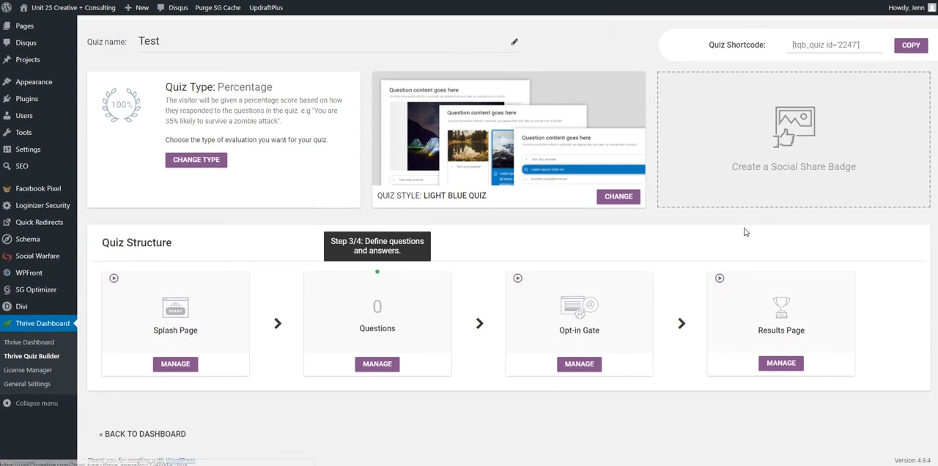
pyautogui.click(175, 364)
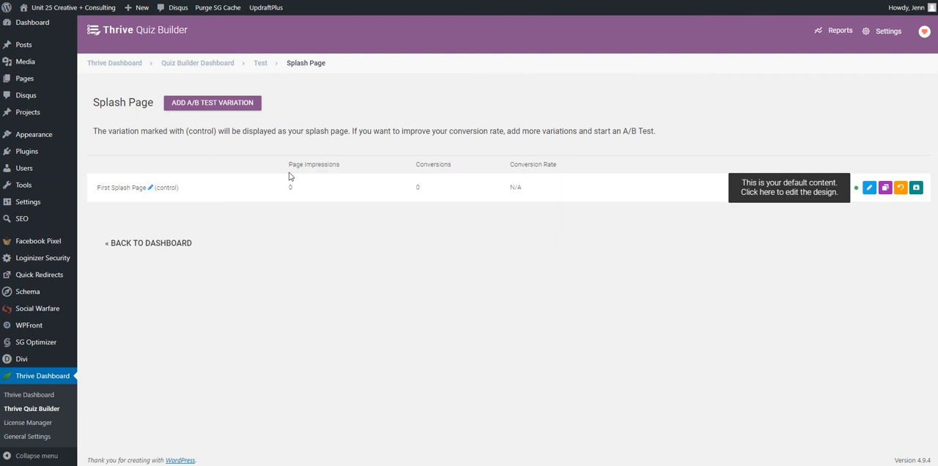
pyautogui.click(869, 189)
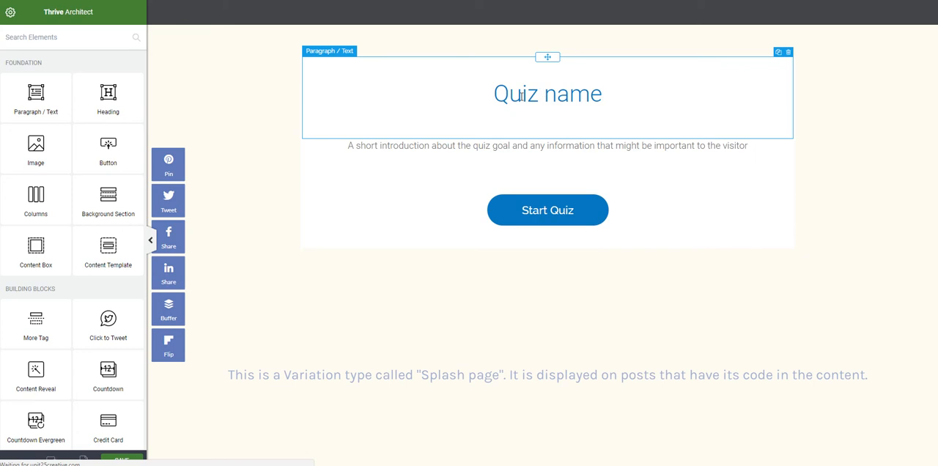
# - Replace the splash page heading with "Are you ready to grow your business?"
pyautogui.click(514, 97)
pyautogui.tripleClick(540, 95)
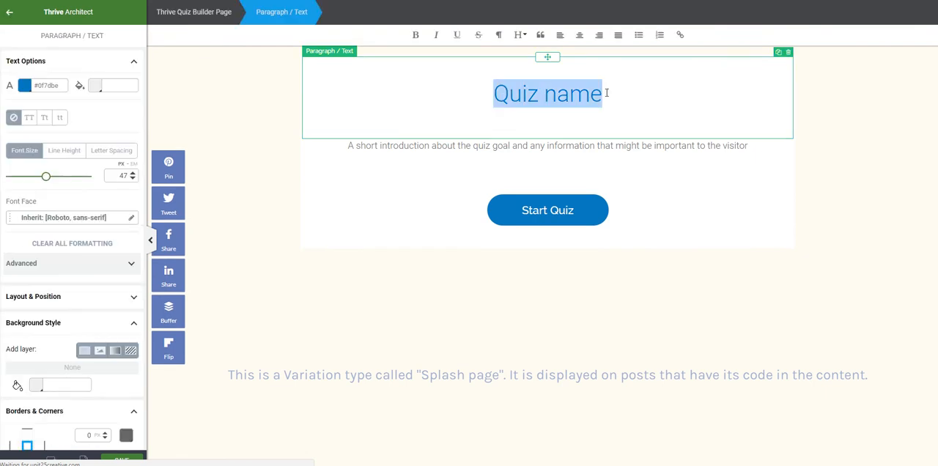
pyautogui.write('Are')
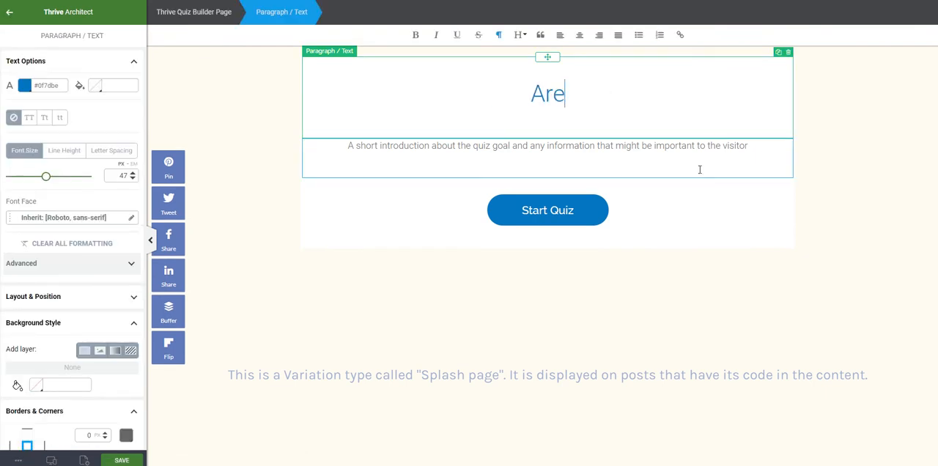
pyautogui.write(' you ready')
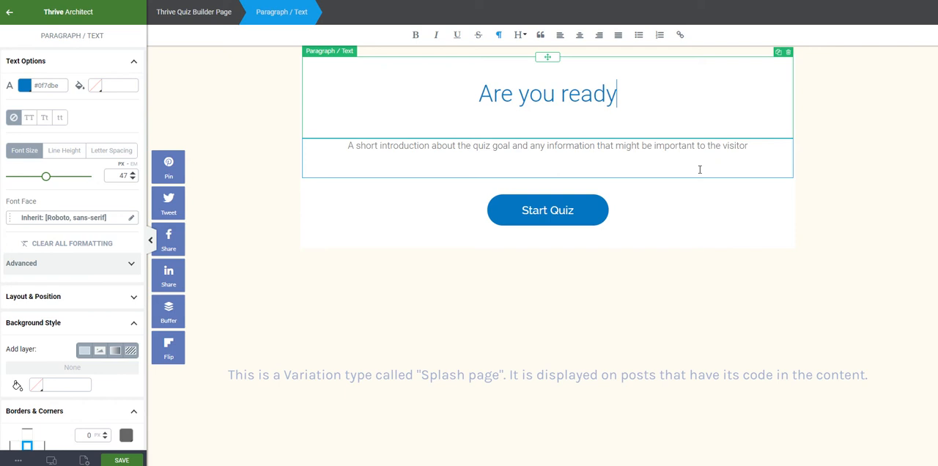
pyautogui.write(' to grow your ')
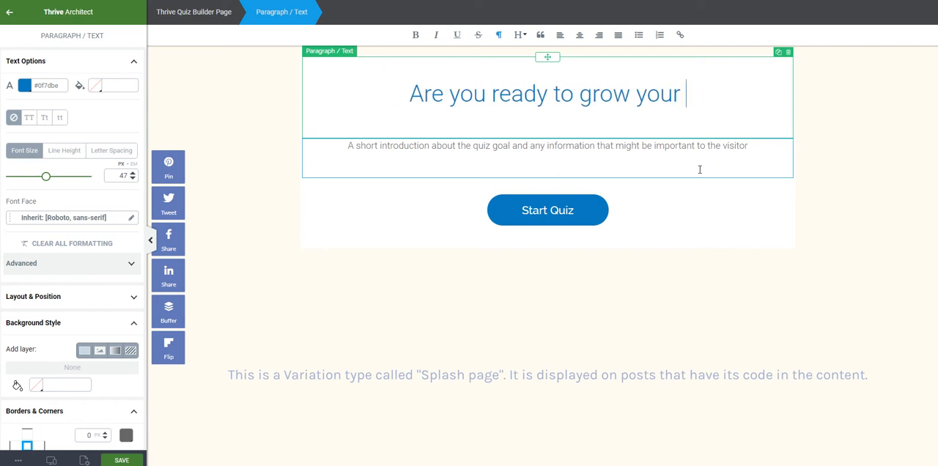
pyautogui.write('business?')
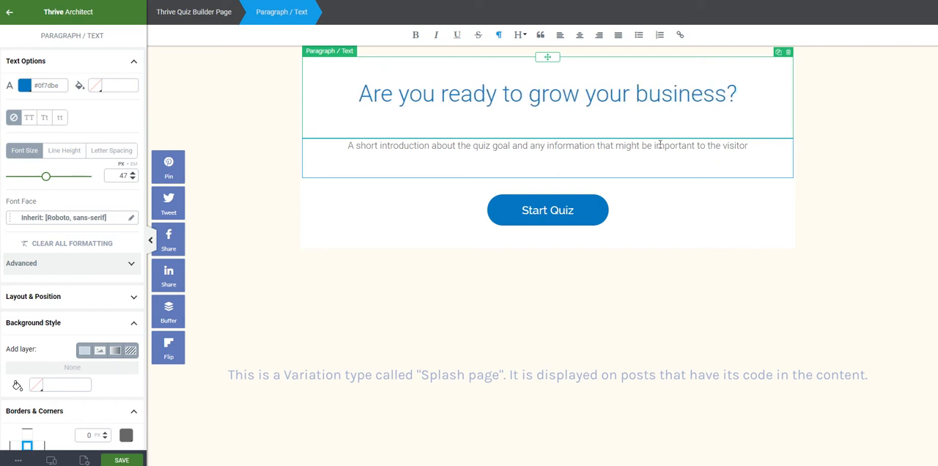
# - Replace the introduction below the heading with "Find out where you are ready for growth and where you need to work on it!"
pyautogui.click(659, 144)
pyautogui.write('Find out whaere')
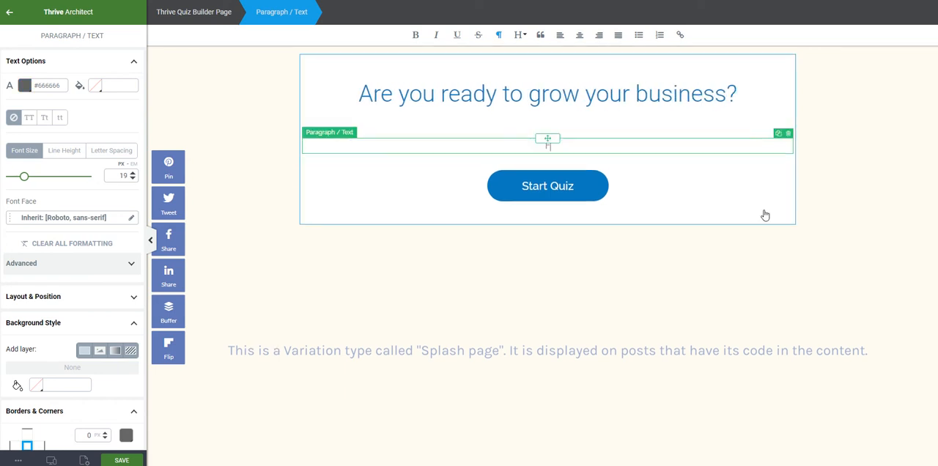
pyautogui.press('BackSpace')
pyautogui.press('BackSpace')
pyautogui.press('BackSpace')
pyautogui.press('BackSpace')
pyautogui.press('BackSpace')
pyautogui.write('ere you are read')
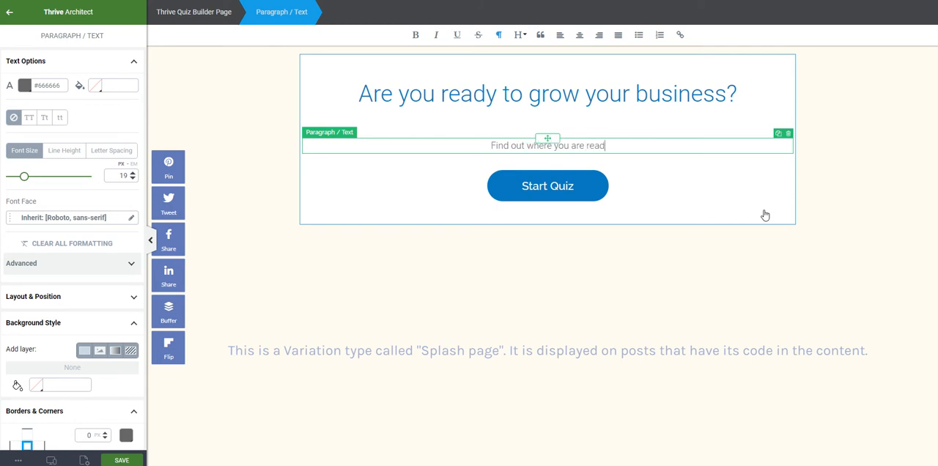
pyautogui.write('y for growth ')
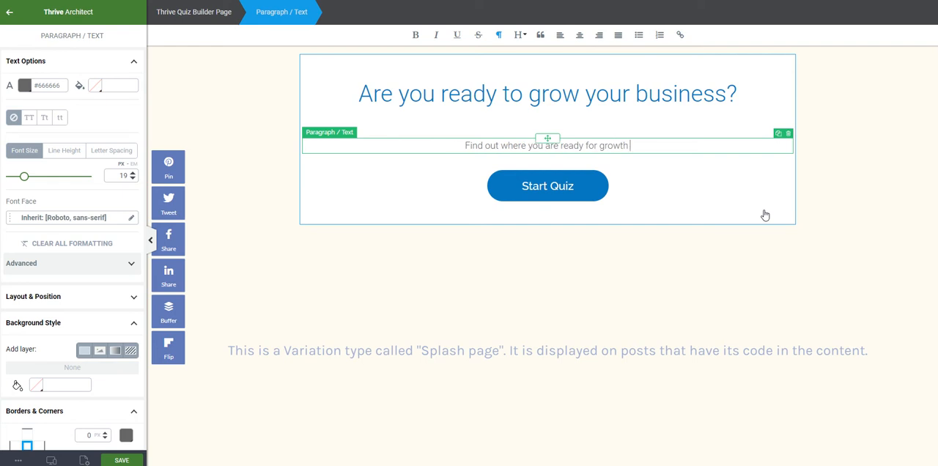
pyautogui.write('and where you nee to')
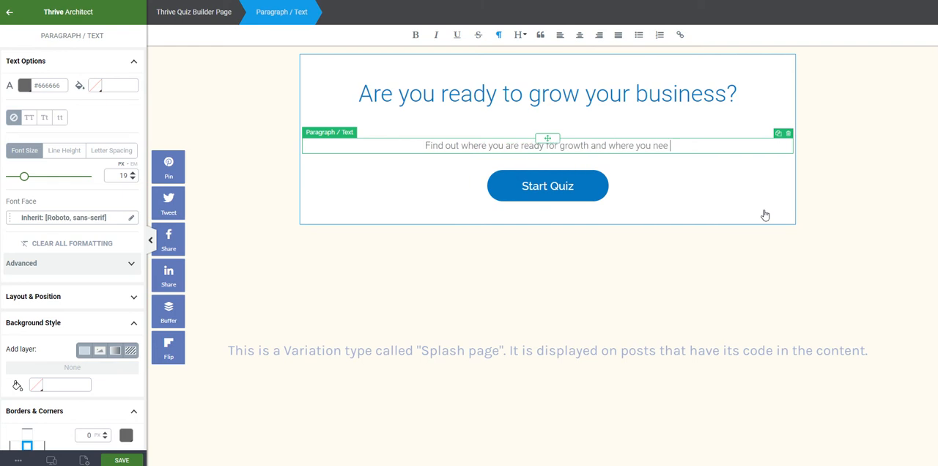
pyautogui.press('BackSpace')
pyautogui.press('BackSpace')
pyautogui.press('BackSpace')
pyautogui.write('d')
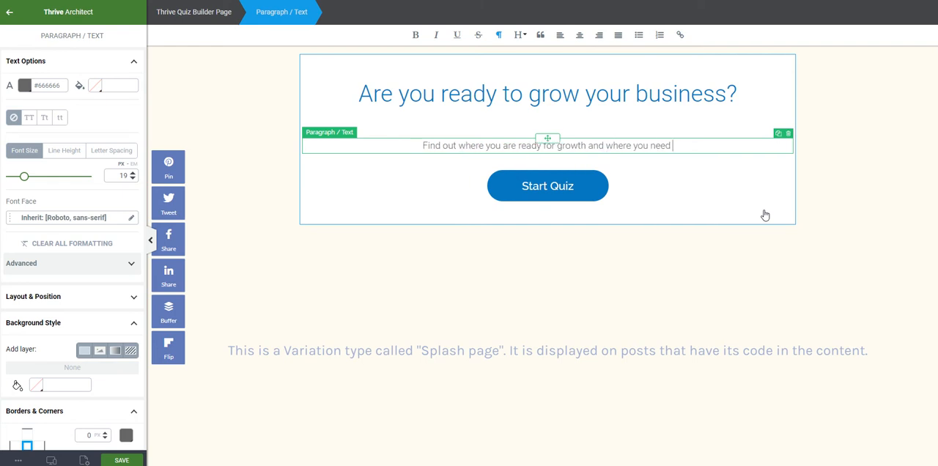
pyautogui.write(' to work on it!')
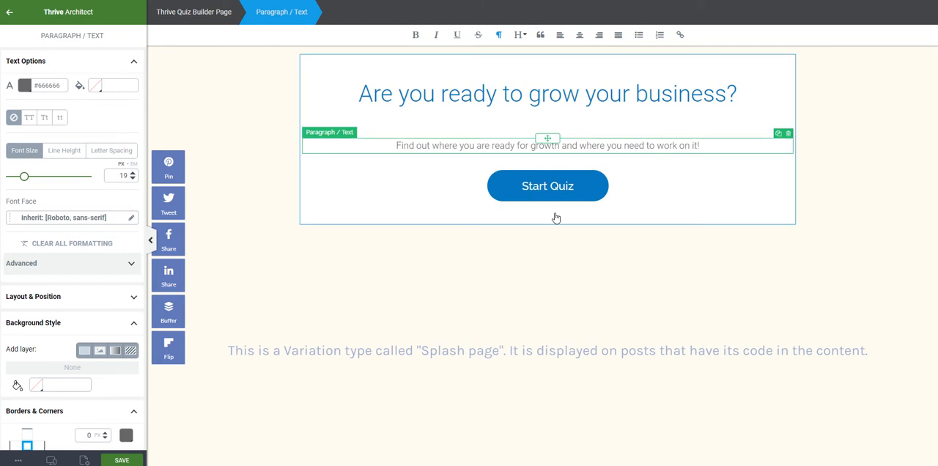
# - Set the Start Quiz button's color to #fff38e
pyautogui.click(580, 181)
pyautogui.click(83, 152)
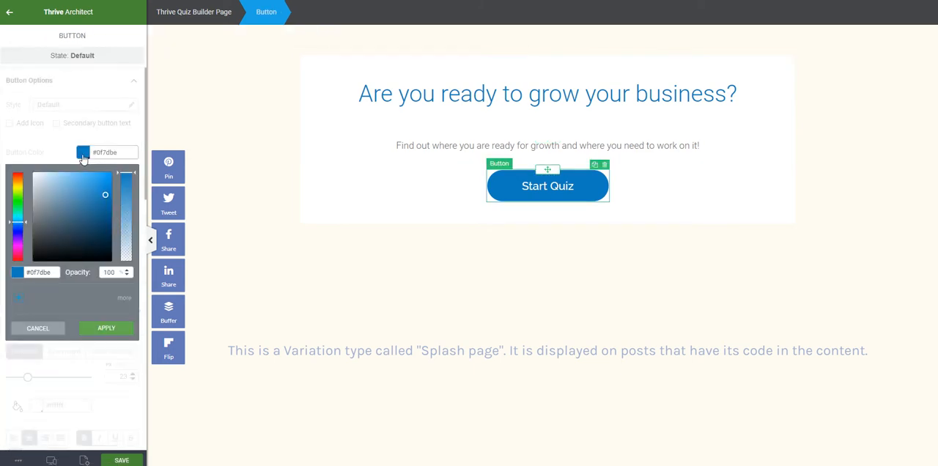
pyautogui.tripleClick(54, 271)
pyautogui.write('#fff38e')
pyautogui.press('Return')
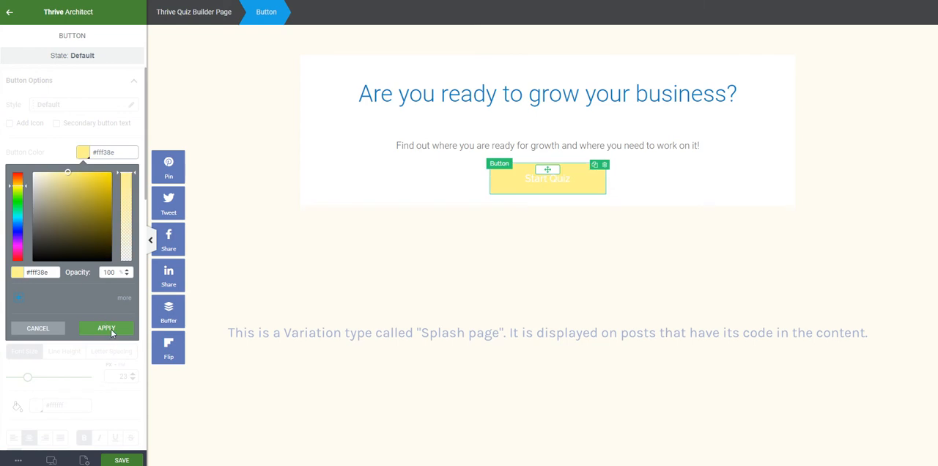
pyautogui.click(108, 330)
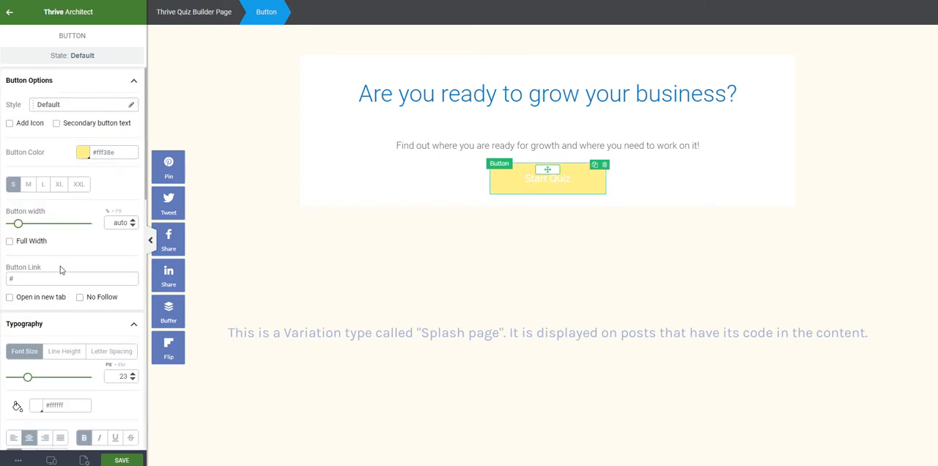
# - Set the Start Quiz button's text color to #62466b
pyautogui.click(36, 405)
pyautogui.tripleClick(51, 361)
pyautogui.write('62466b')
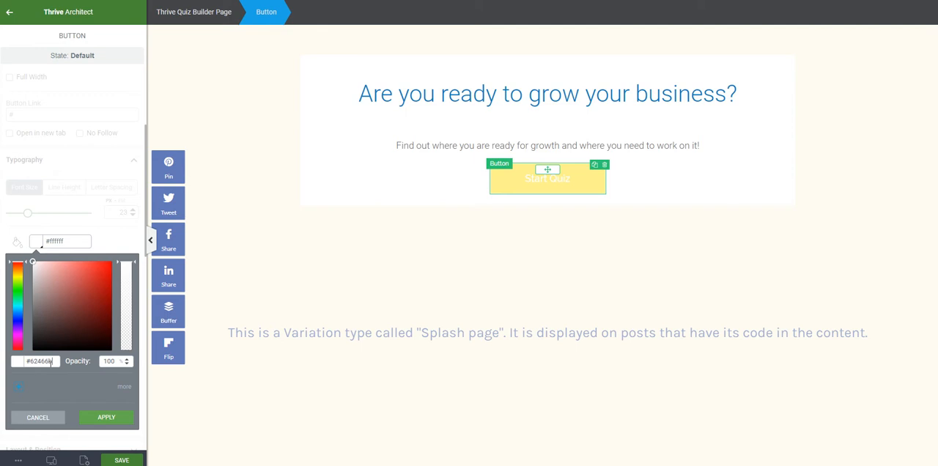
pyautogui.press('Return')
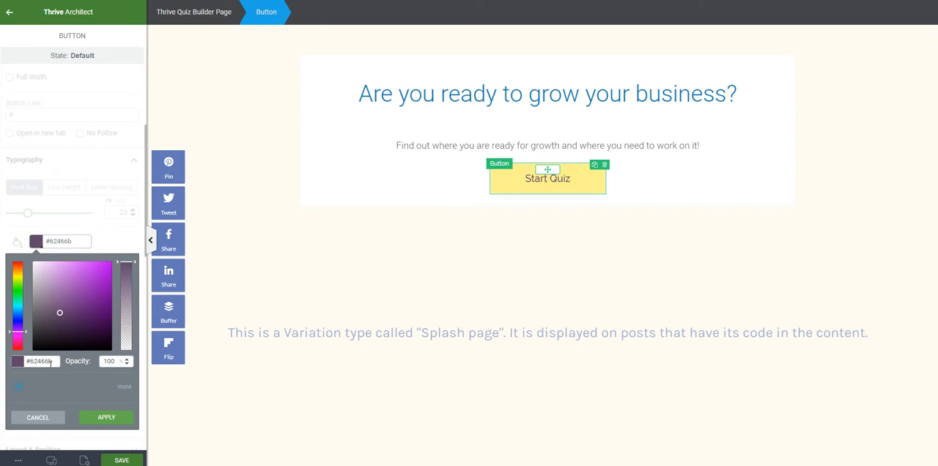
pyautogui.click(106, 417)
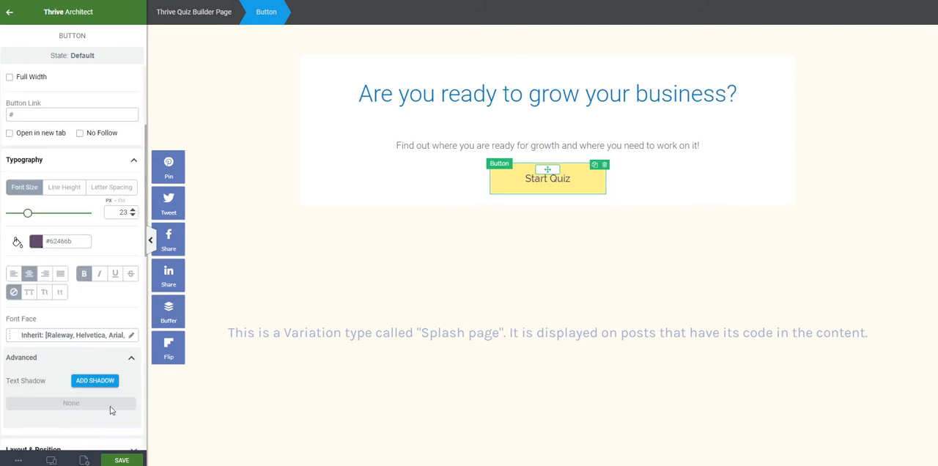
# - Make the Start Quiz button's text bold
pyautogui.tripleClick(561, 178)
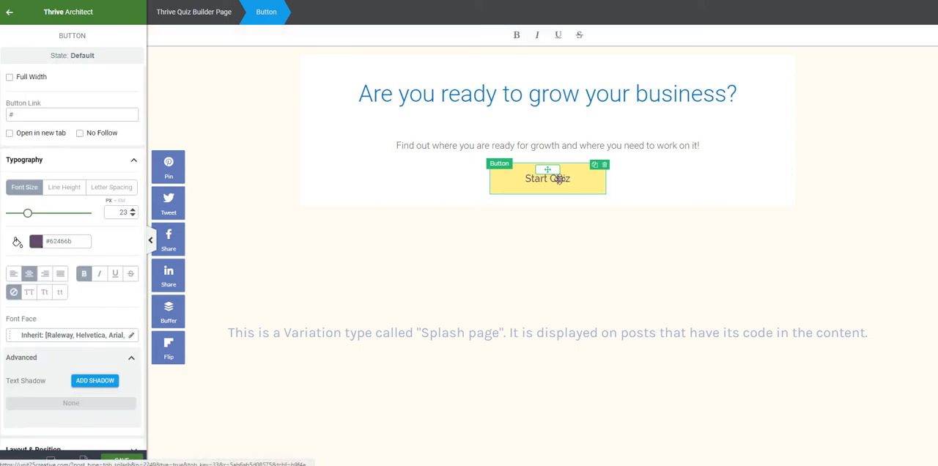
pyautogui.click(516, 34)
pyautogui.click(576, 262)
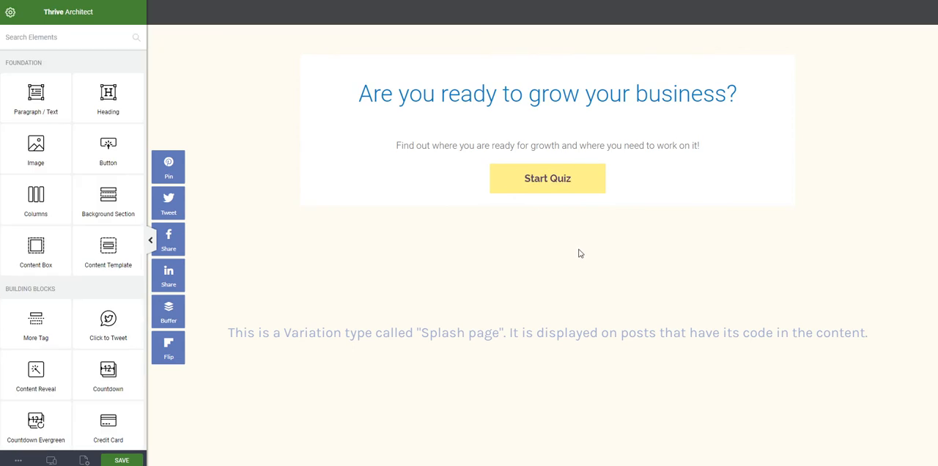
# - Apply the Business and Breakfast picture from the media library as the splash page's background image
pyautogui.click(352, 194)
pyautogui.click(101, 116)
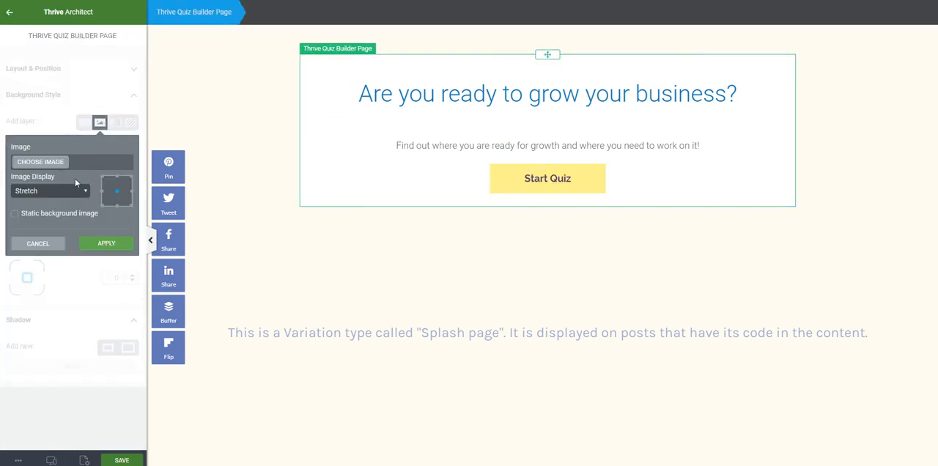
pyautogui.click(54, 161)
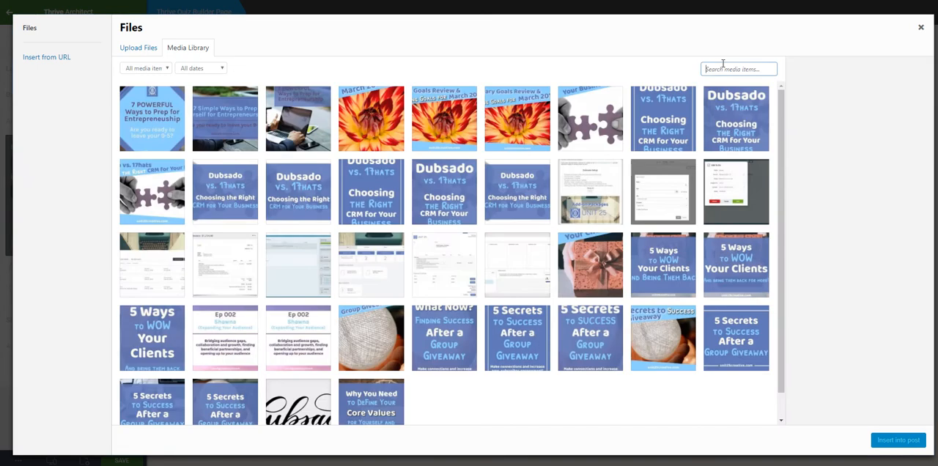
pyautogui.write('break')
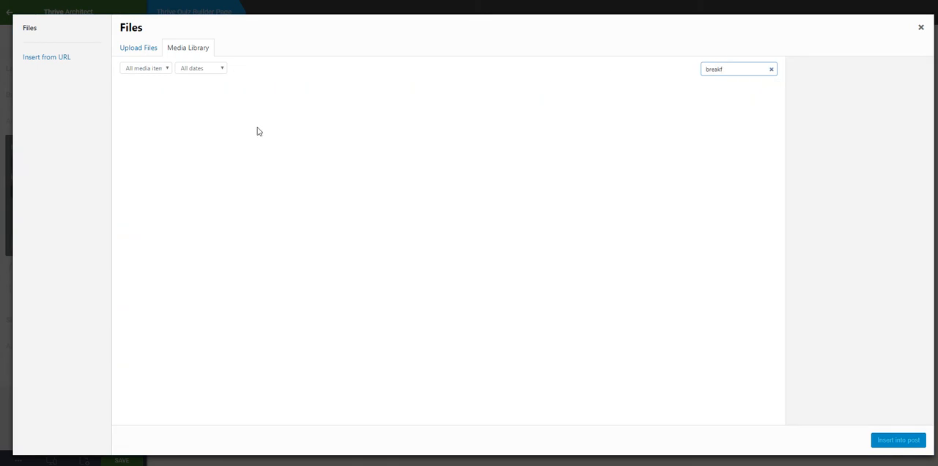
pyautogui.write('f')
pyautogui.click(175, 120)
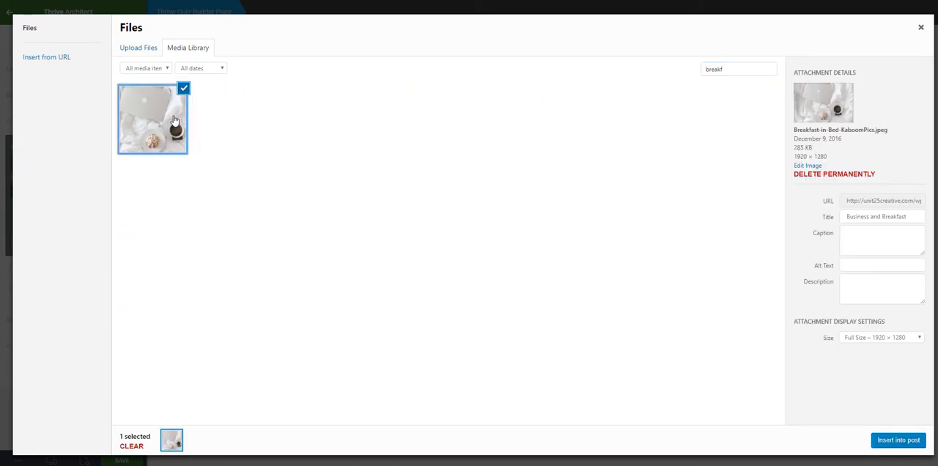
pyautogui.click(916, 446)
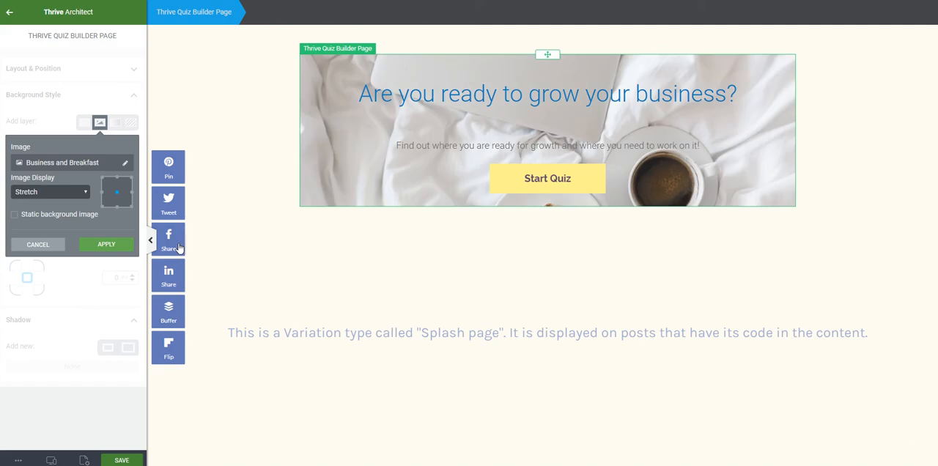
pyautogui.click(103, 246)
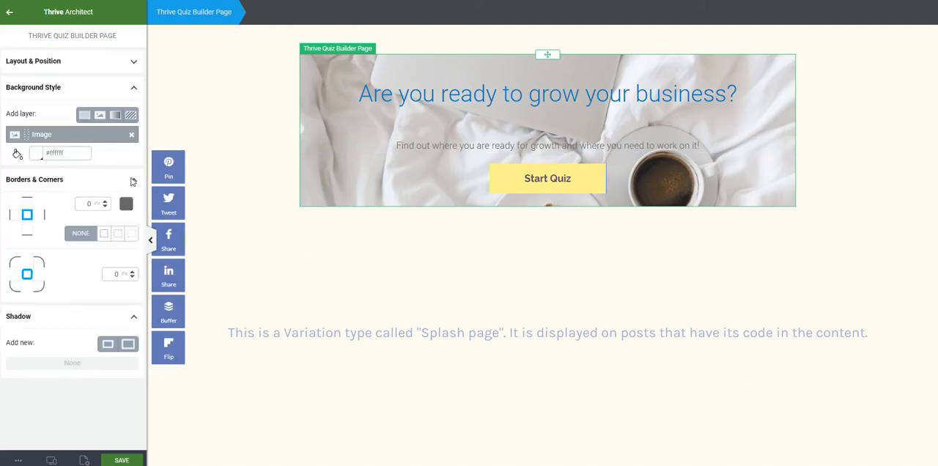
# - Add a solid #8ed3ff color layer at 50% opacity over the background image and save the splash page
pyautogui.click(89, 118)
pyautogui.doubleClick(44, 243)
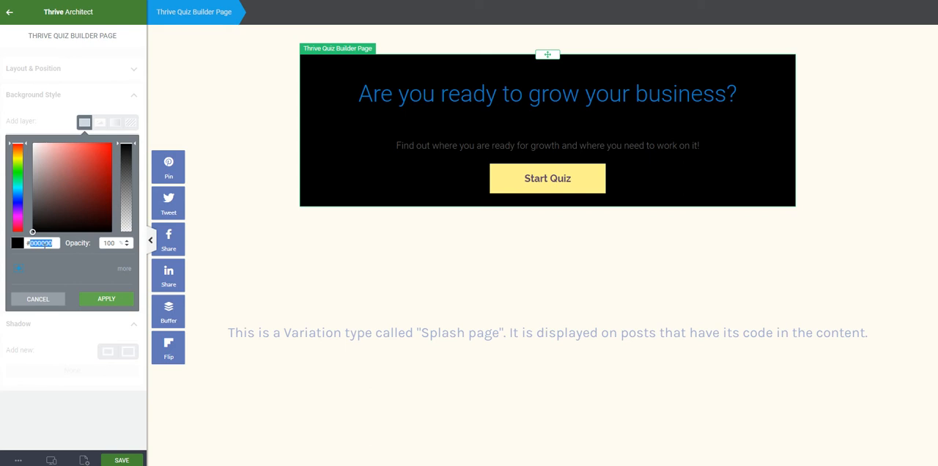
pyautogui.write('8ed3ff')
pyautogui.press('Tab')
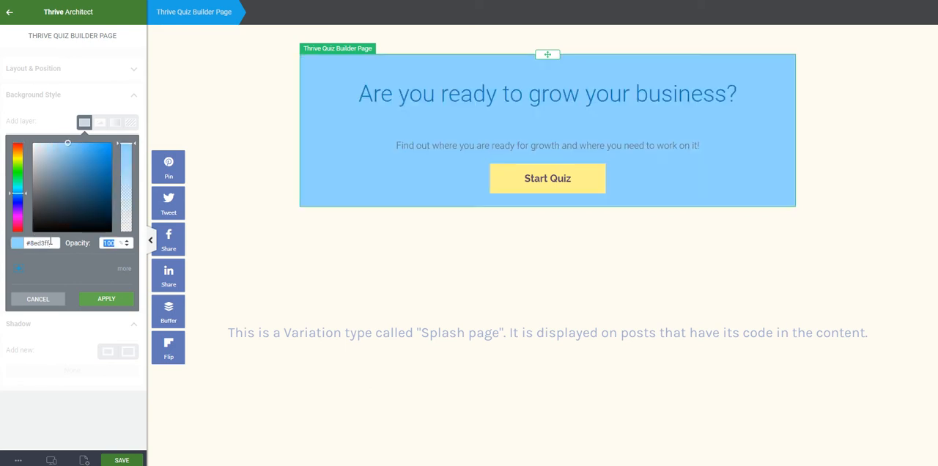
pyautogui.write('50')
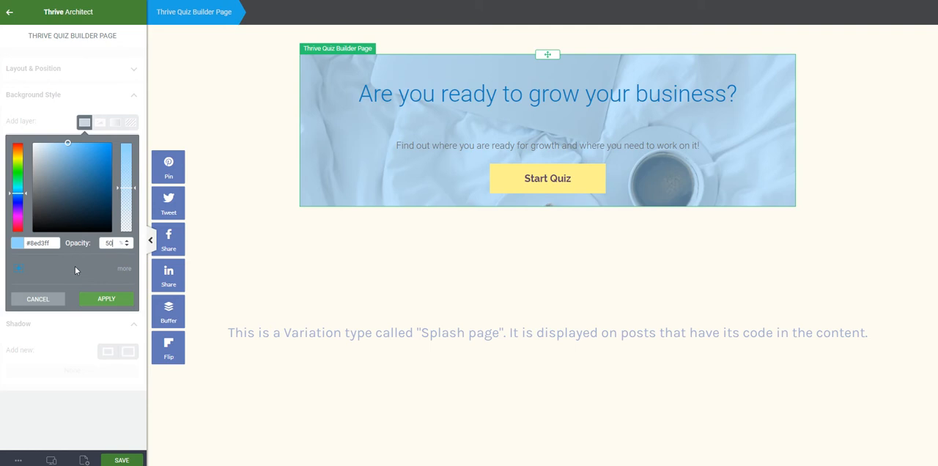
pyautogui.click(107, 300)
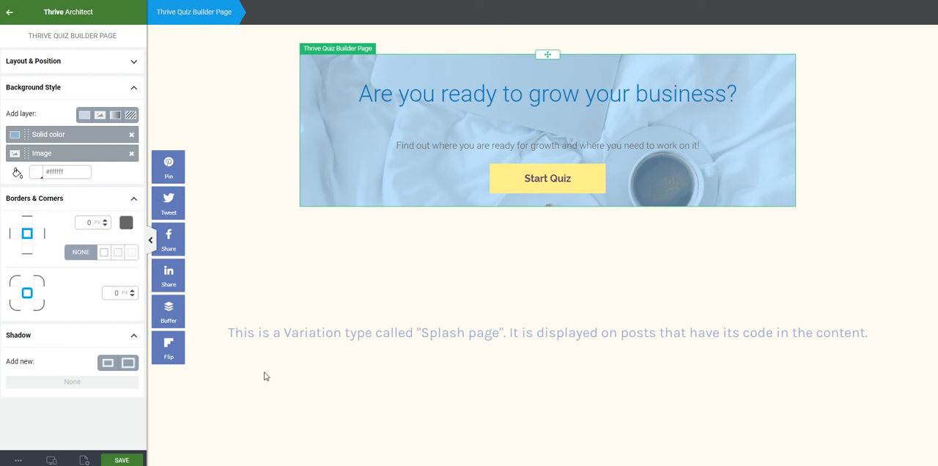
pyautogui.click(122, 460)
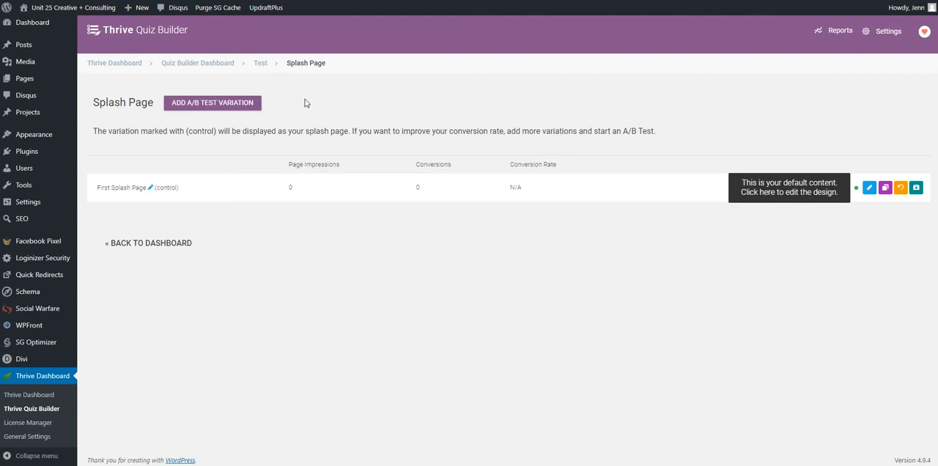
# - Return to the Test quiz overview and open the management of its questions
pyautogui.click(263, 64)
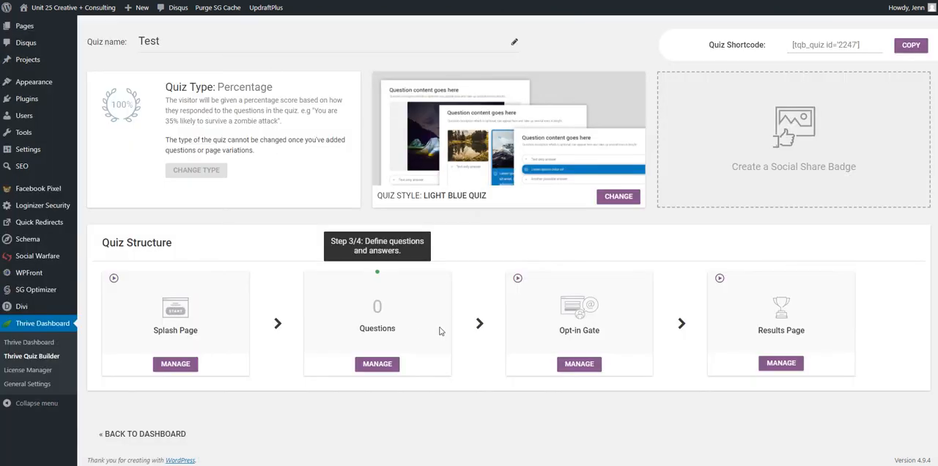
pyautogui.scroll(2, 433, 333)
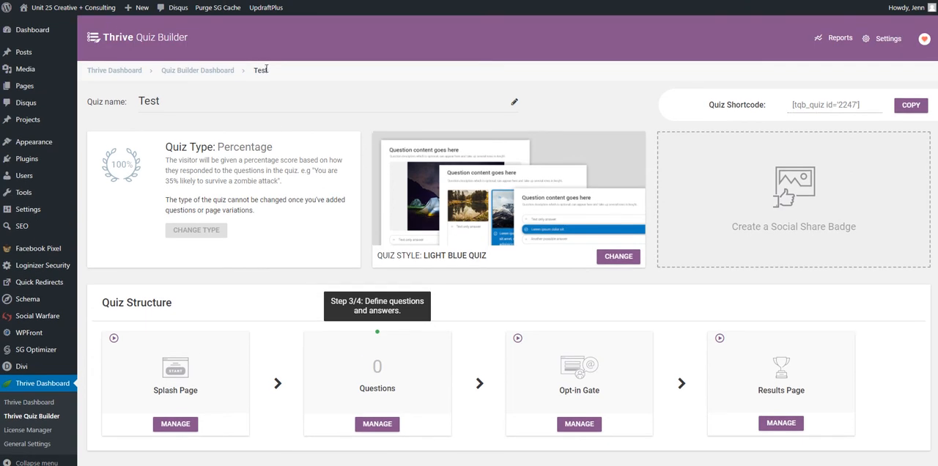
pyautogui.scroll(-2, 480, 323)
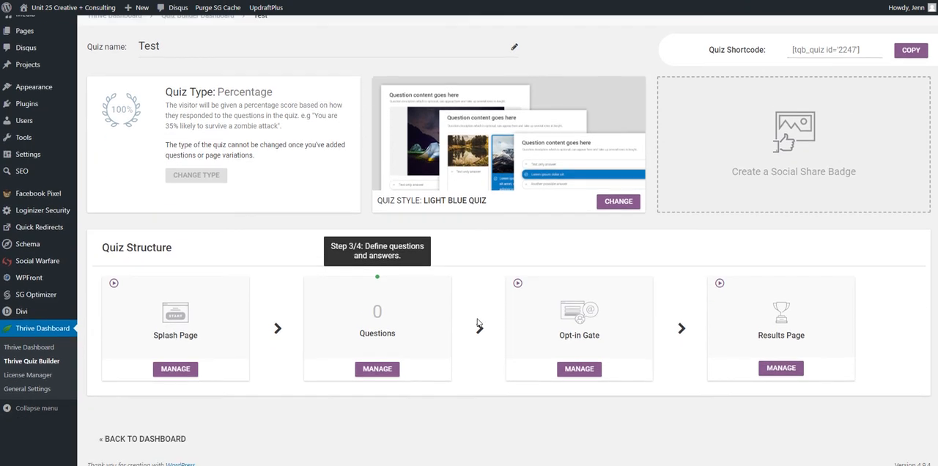
pyautogui.click(382, 362)
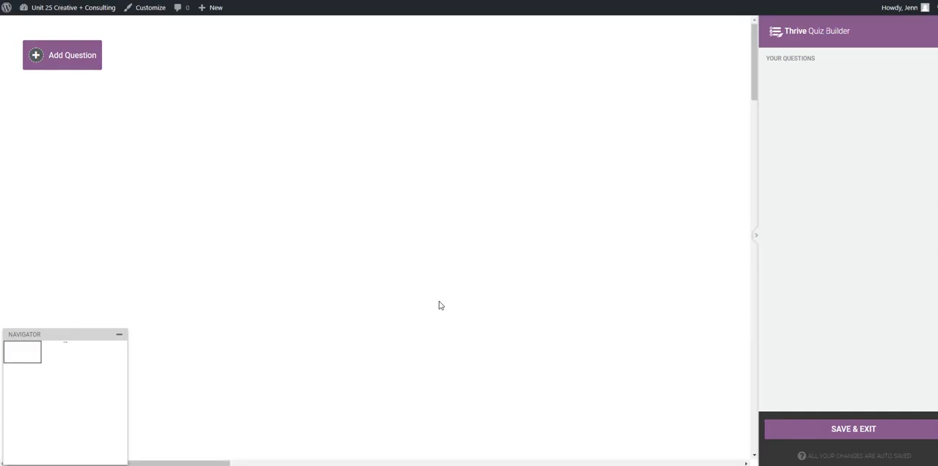
# - Create a Multiple Choice with Buttons question reading "Do you know who your ideal client is?"
pyautogui.click(64, 64)
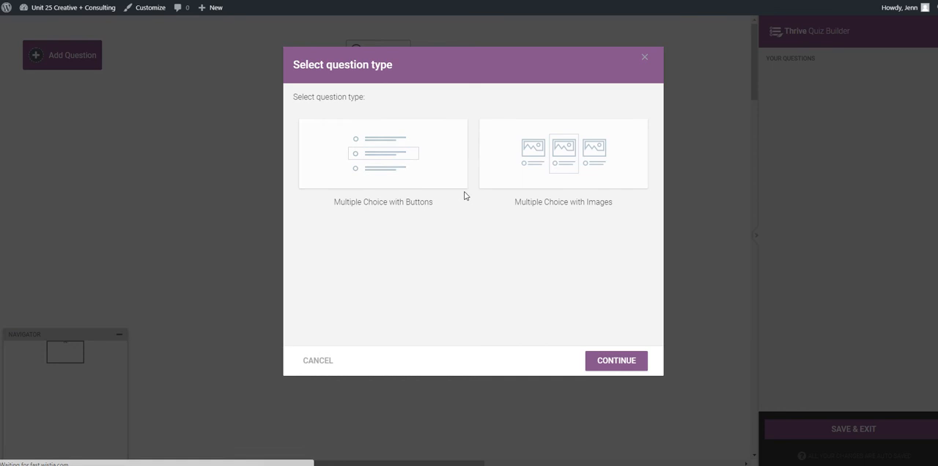
pyautogui.click(419, 181)
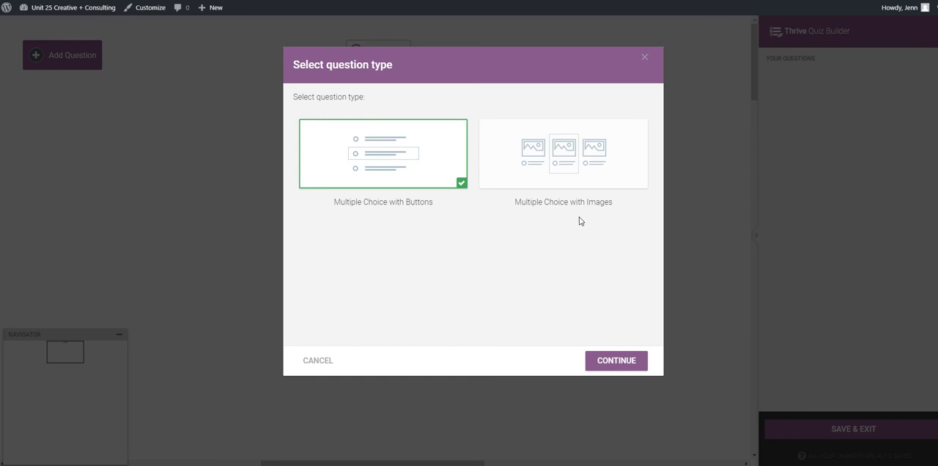
pyautogui.click(616, 360)
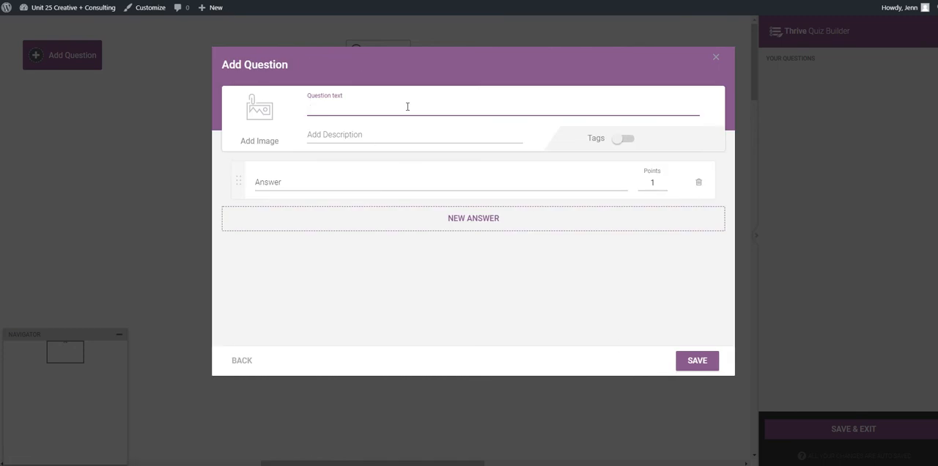
pyautogui.write('Do you know who your ideal client is?')
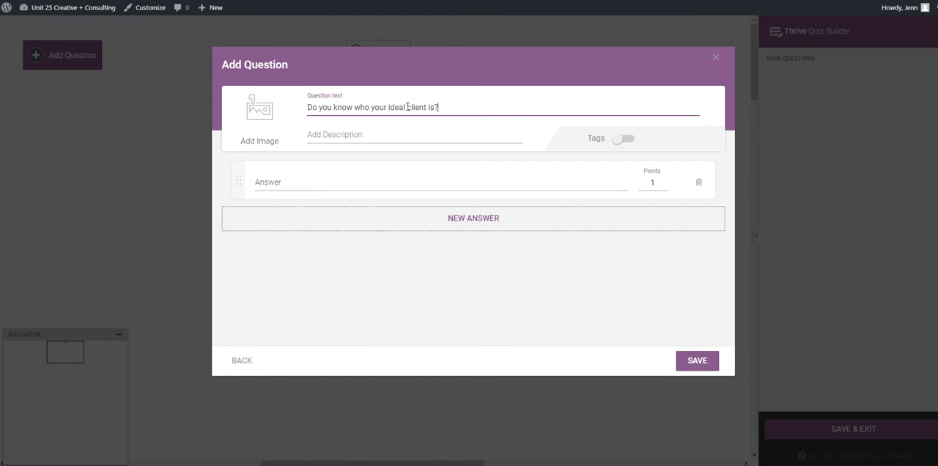
# - Enter "Yes, absolutely!" as the first answer to the question, worth 100 points
pyautogui.click(373, 181)
pyautogui.write('Yes')
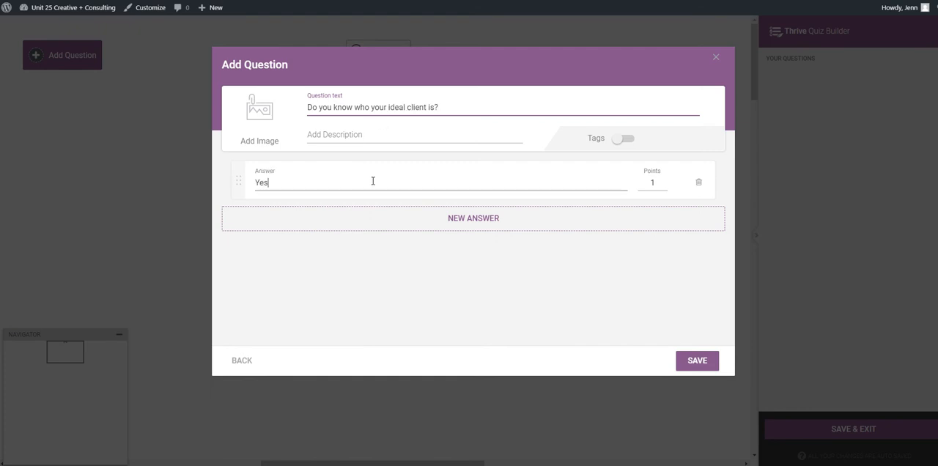
pyautogui.write(', absolutely!')
pyautogui.press('Tab')
pyautogui.write('100')
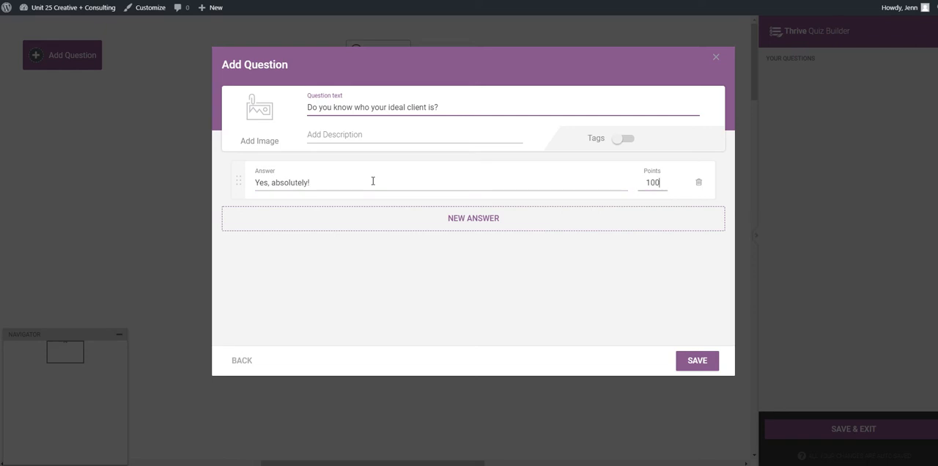
# - Add a second answer, "Kind of", worth 50 points
pyautogui.click(473, 223)
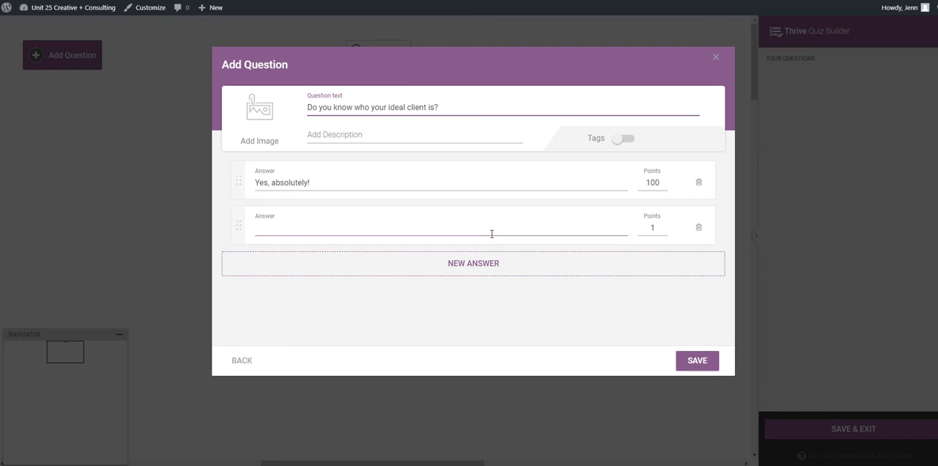
pyautogui.write('Kind of')
pyautogui.press('Tab')
pyautogui.write('50')
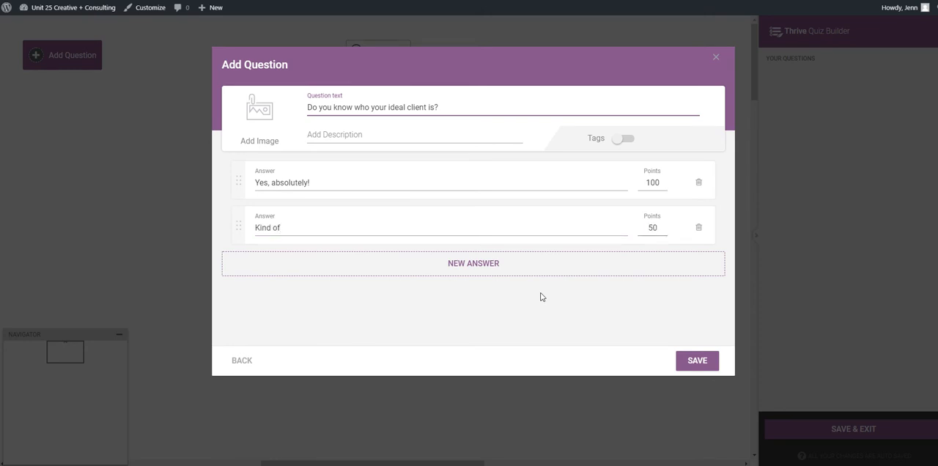
# - Complete the question with a third answer, "Nope, no idea", worth 0 points, and connect Quiz Start to the saved question
pyautogui.click(521, 272)
pyautogui.write('Nop')
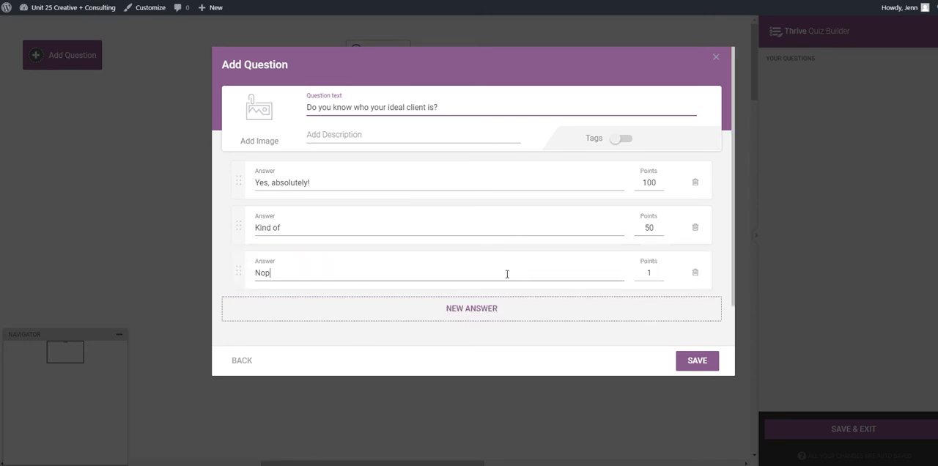
pyautogui.write('e, no idea')
pyautogui.press('Tab')
pyautogui.write('0')
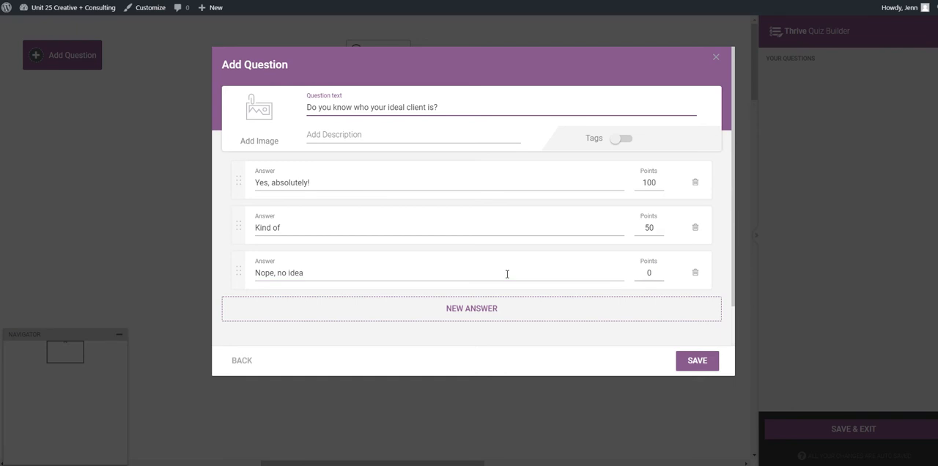
pyautogui.click(701, 360)
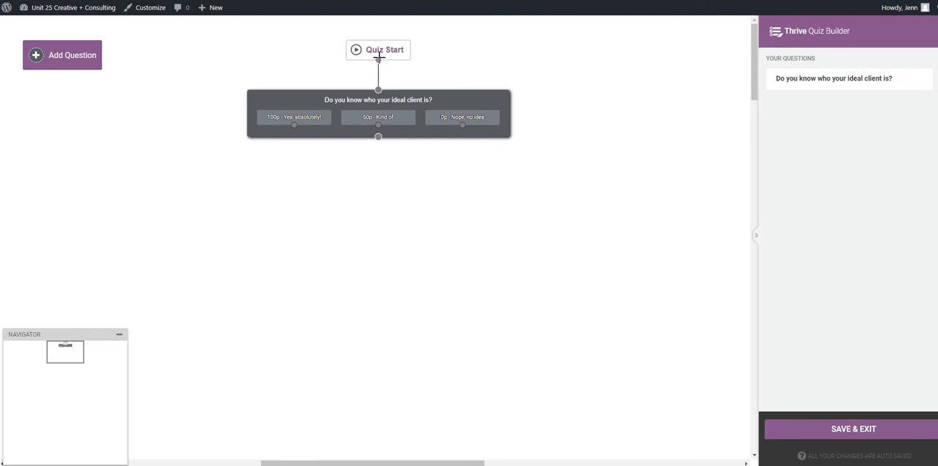
pyautogui.moveTo(377, 60); pyautogui.dragTo(380, 86)
# - Create another Multiple Choice with Buttons question reading "Do you know where your ideal client is?"
pyautogui.click(53, 54)
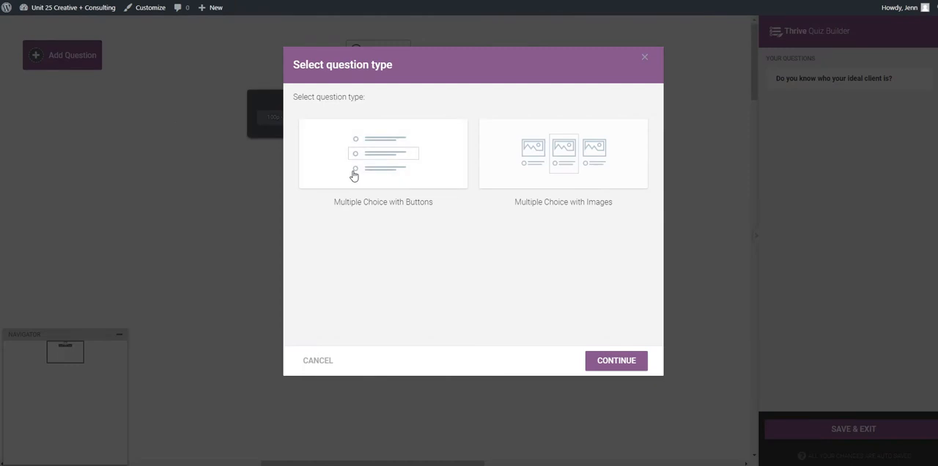
pyautogui.click(406, 178)
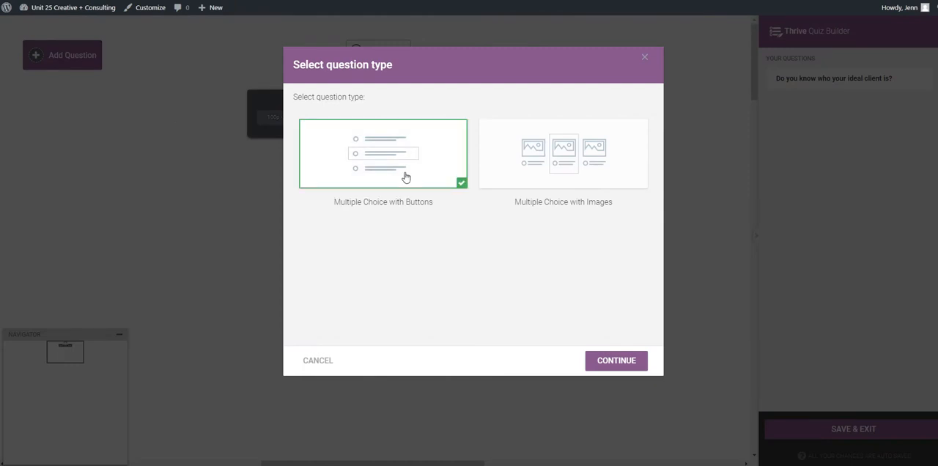
pyautogui.click(616, 362)
pyautogui.write('Do')
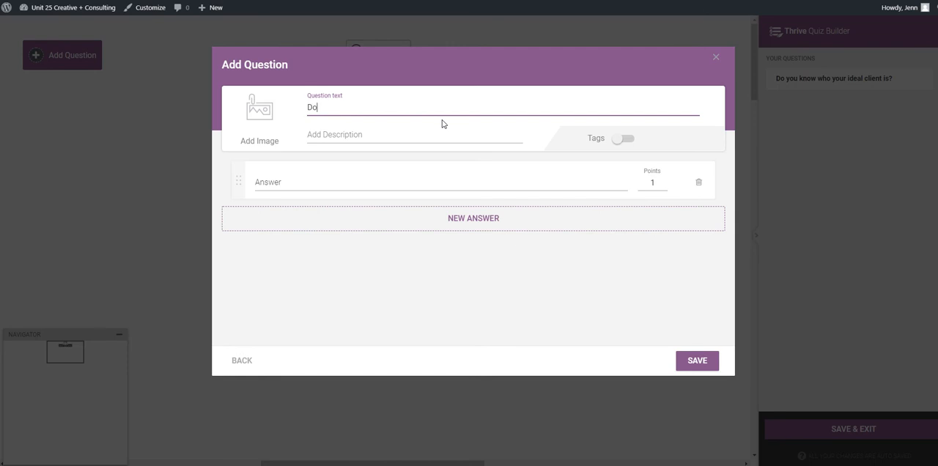
pyautogui.write(' you know where you r ideal client is')
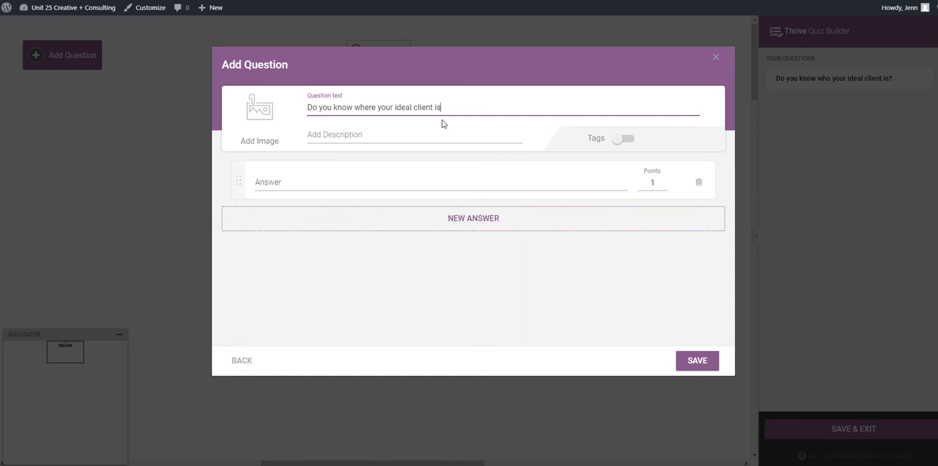
pyautogui.write('?')
# - Enter "Yes, absolutely" as the first answer to the question about where the ideal client is, worth 100 points
pyautogui.click(459, 182)
pyautogui.write('Yes,')
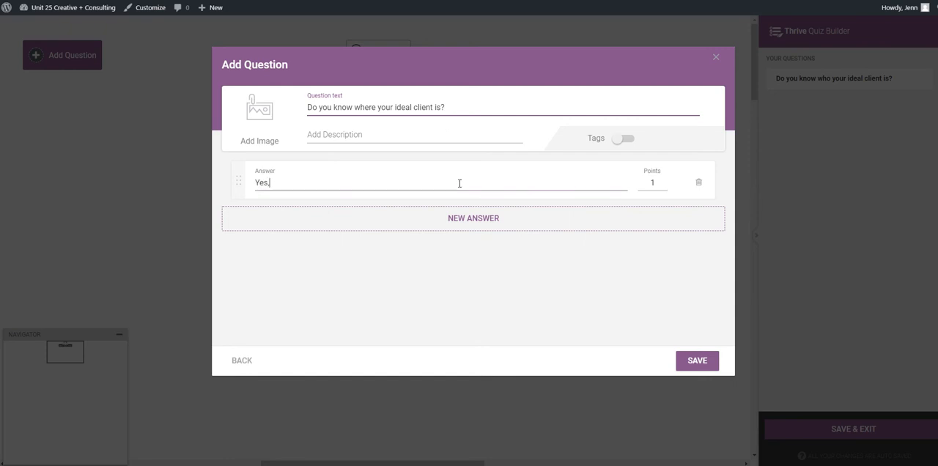
pyautogui.write(' absol')
pyautogui.press('BackSpace')
pyautogui.write('s')
pyautogui.press('BackSpace')
pyautogui.write('olutely')
pyautogui.press('Tab')
pyautogui.write('100')
# - Add "Kind of" as the second answer to the question about where the ideal client is, worth 50 points
pyautogui.click(508, 230)
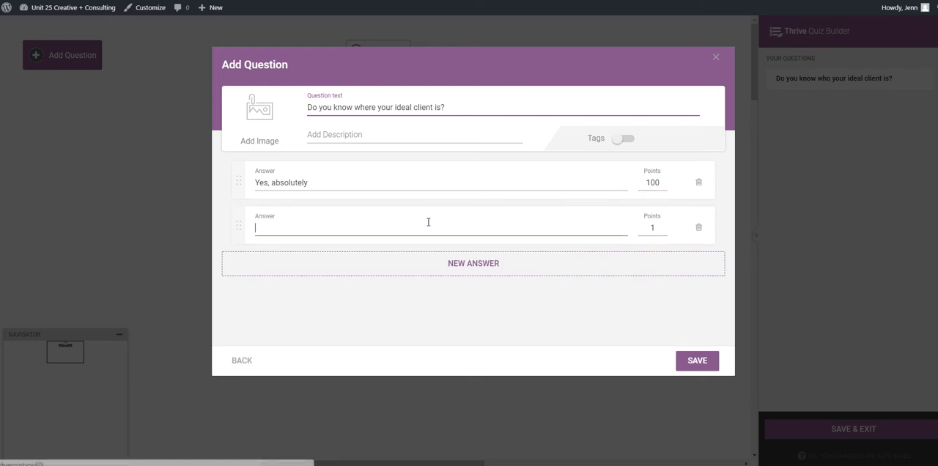
pyautogui.write('Kind of')
pyautogui.press('Tab')
pyautogui.write('50')
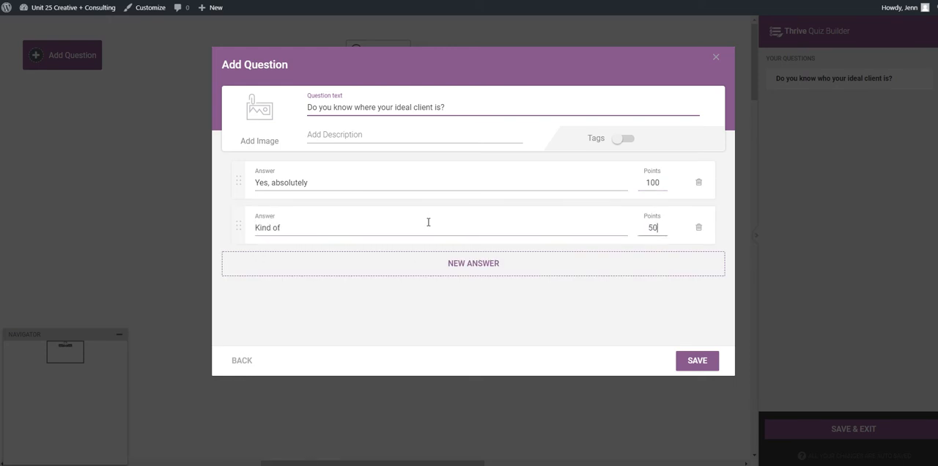
# - Add "No idea" as the third answer to the question about where the ideal client is, worth 0 points, and save the question
pyautogui.click(452, 266)
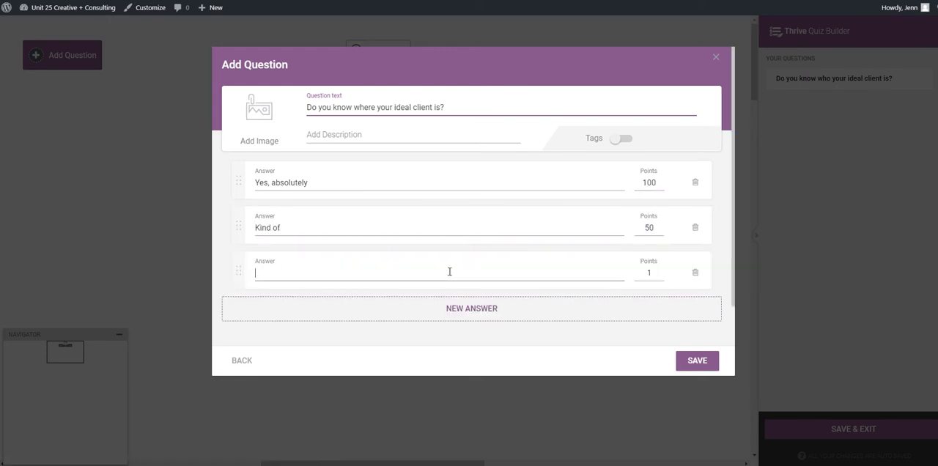
pyautogui.write('No idea')
pyautogui.press('Tab')
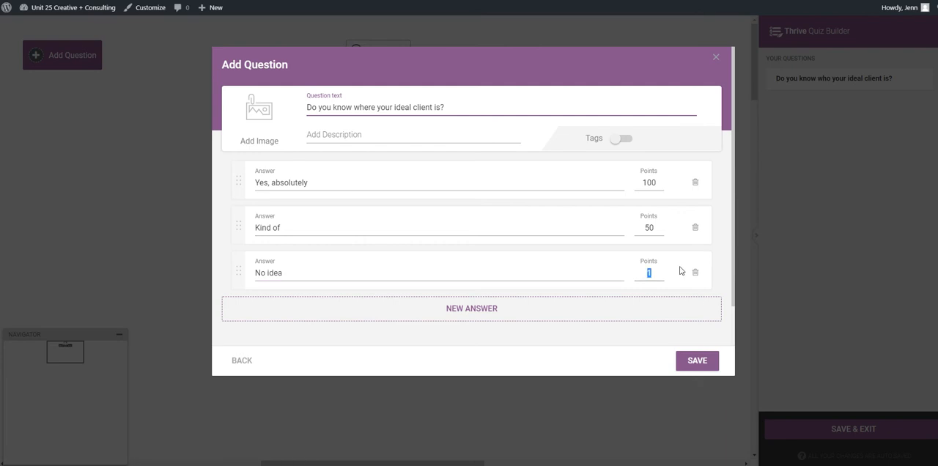
pyautogui.write('0')
pyautogui.click(698, 361)
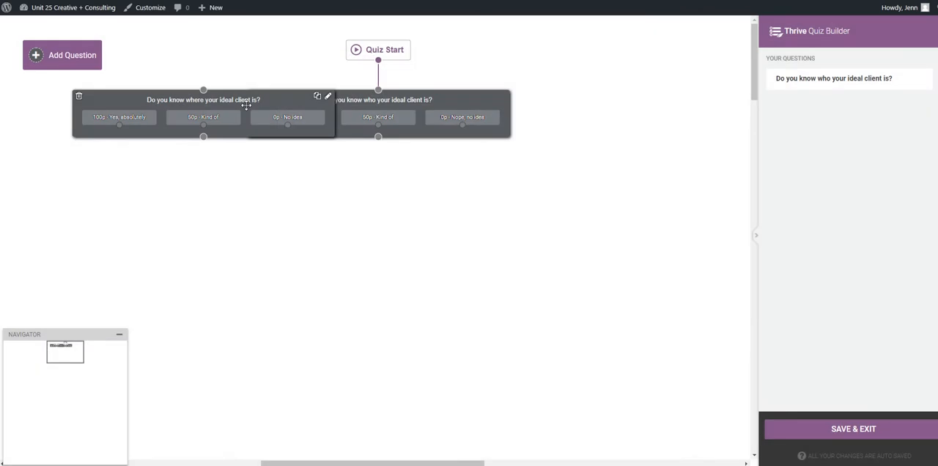
# - Place the "where" question below the first question and link the first question's "Yes, absolutely!" and "Kind of" answers to it
pyautogui.moveTo(244, 106); pyautogui.dragTo(283, 180)
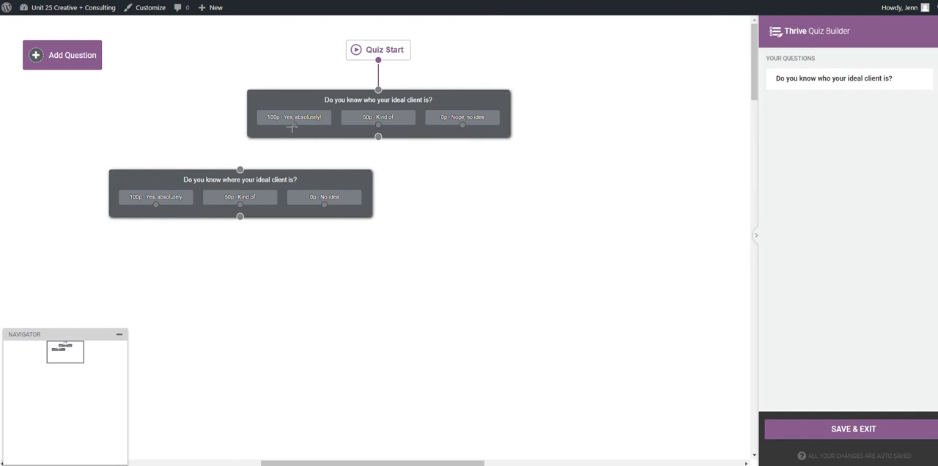
pyautogui.moveTo(294, 126); pyautogui.dragTo(239, 169)
pyautogui.moveTo(378, 126); pyautogui.dragTo(239, 169)
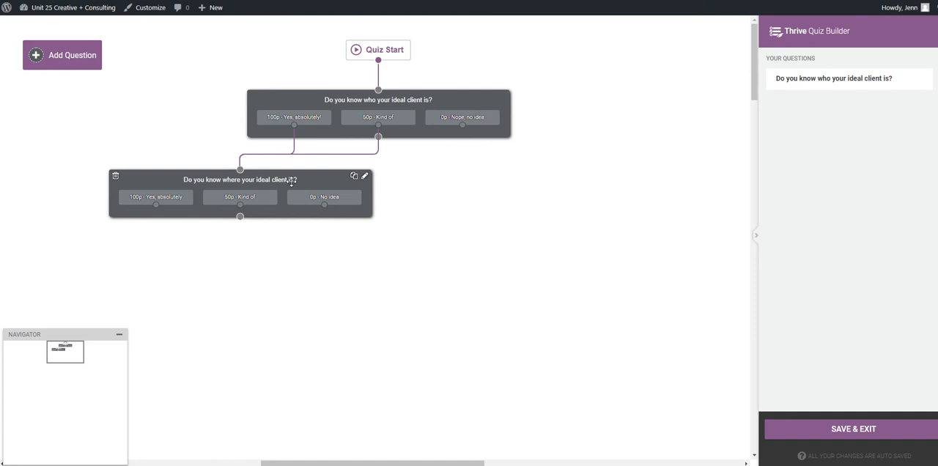
# - Create another Multiple Choice with Buttons question reading "What is the main goal of your business?"
pyautogui.click(60, 63)
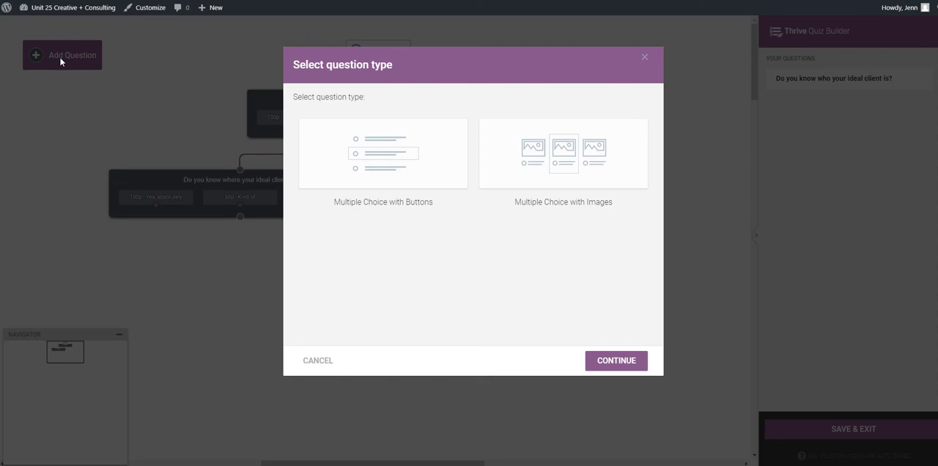
pyautogui.click(382, 154)
pyautogui.click(628, 361)
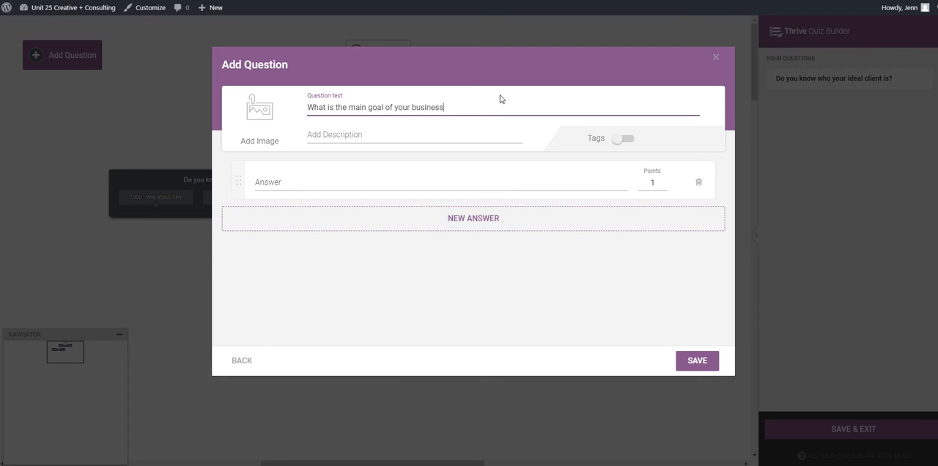
# - Enter "Money", "Freedom" and "No idea" as the three answers to the business goal question
pyautogui.click(494, 182)
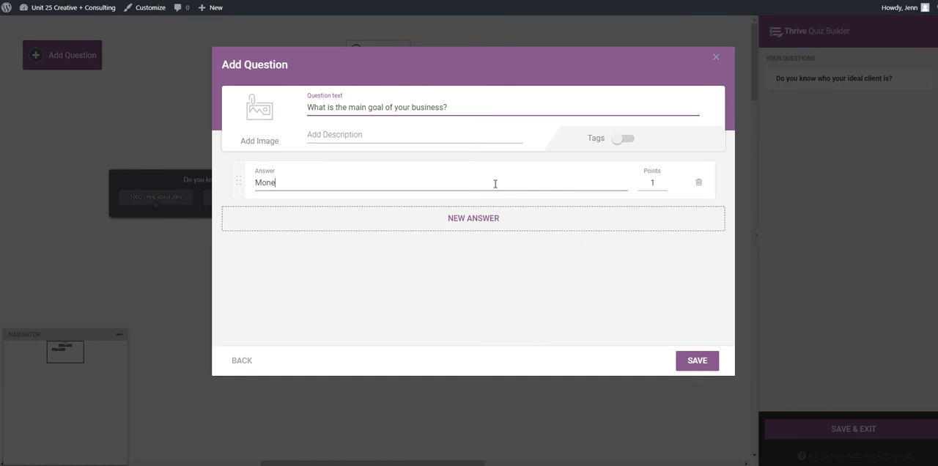
pyautogui.click(494, 217)
pyautogui.write('F')
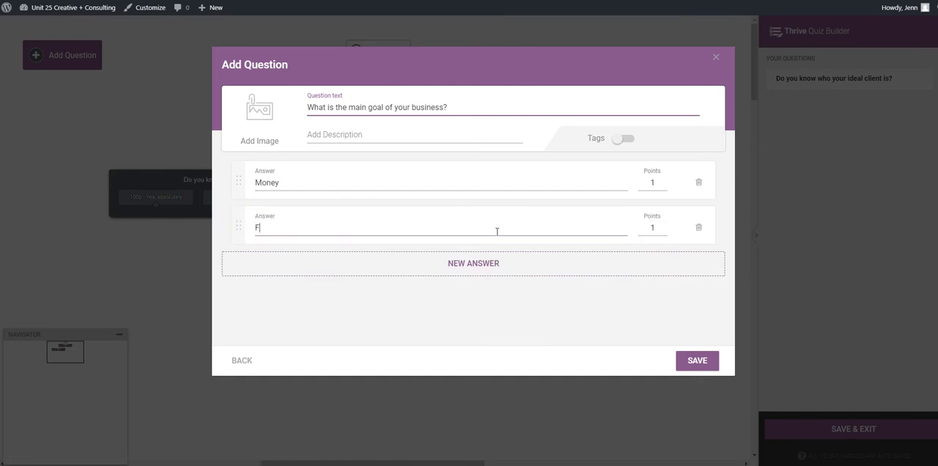
pyautogui.write('reedom')
pyautogui.click(501, 264)
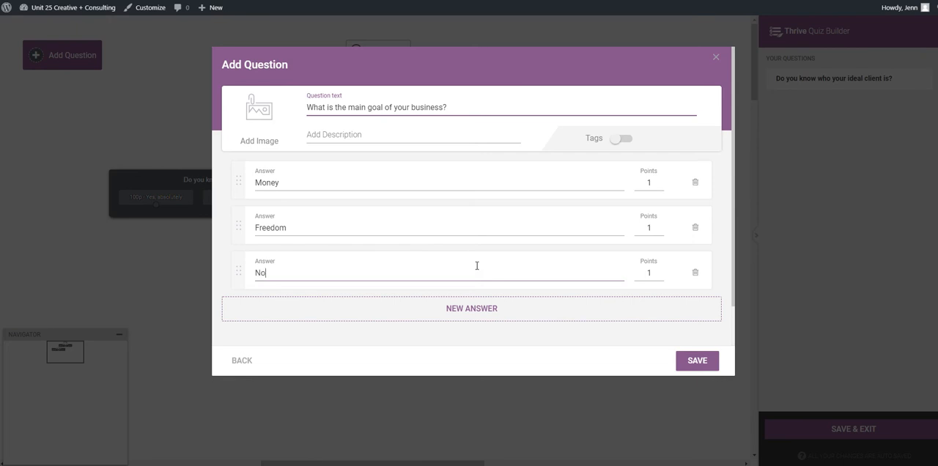
# - Score "Money" and "Freedom" at 100 points each and "No idea" at 0, and save the business goal question
pyautogui.click(658, 181)
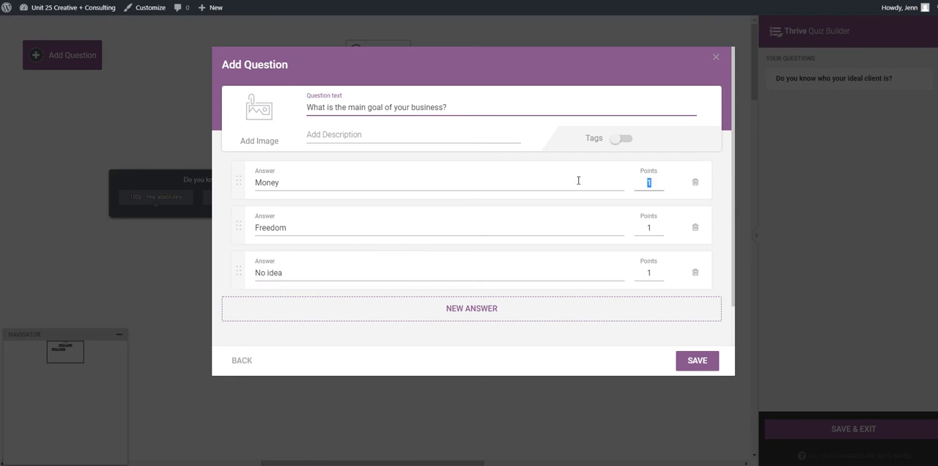
pyautogui.press('Tab')
pyautogui.press('Tab')
pyautogui.write('100')
pyautogui.press('Tab')
pyautogui.press('Tab')
pyautogui.write('0')
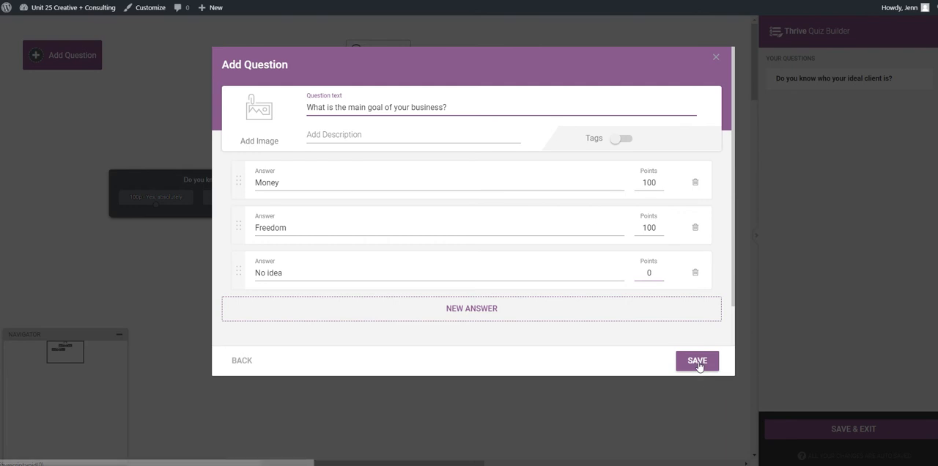
pyautogui.click(697, 361)
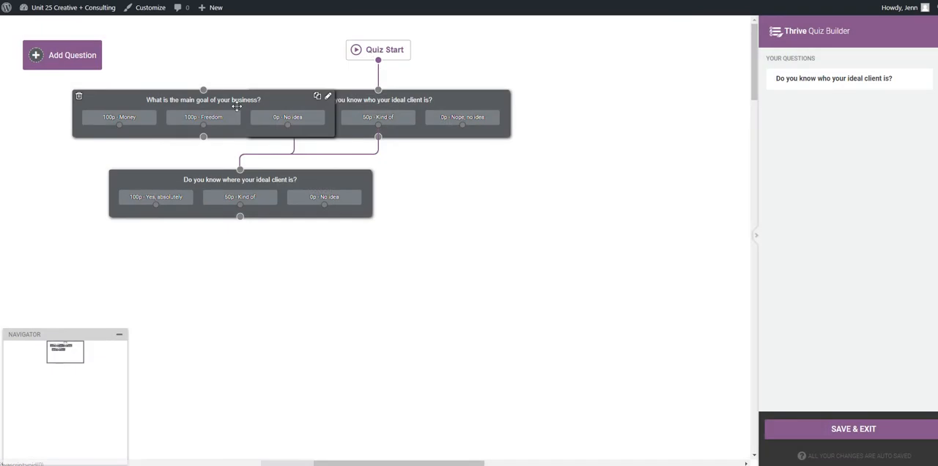
# - Place the business goal question beside the "where" question and link both the "Nope, no idea" answer and the whole "where" question to it
pyautogui.moveTo(224, 102); pyautogui.dragTo(570, 212)
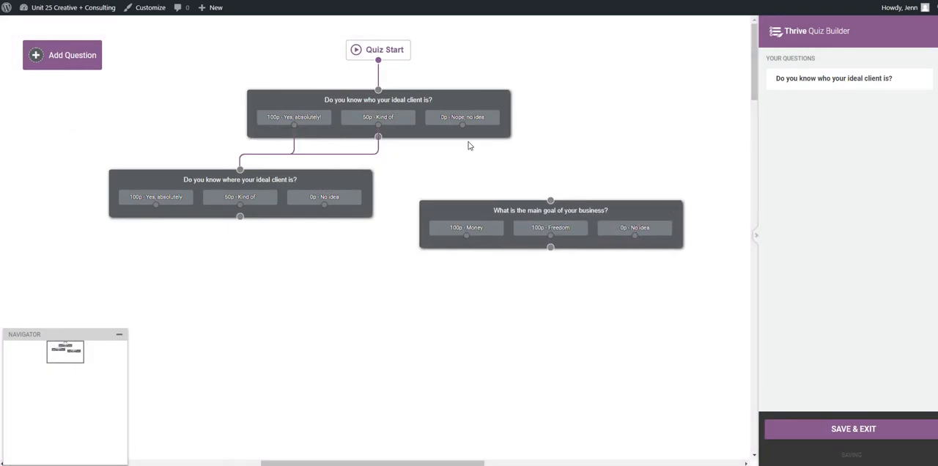
pyautogui.moveTo(462, 124); pyautogui.dragTo(549, 198)
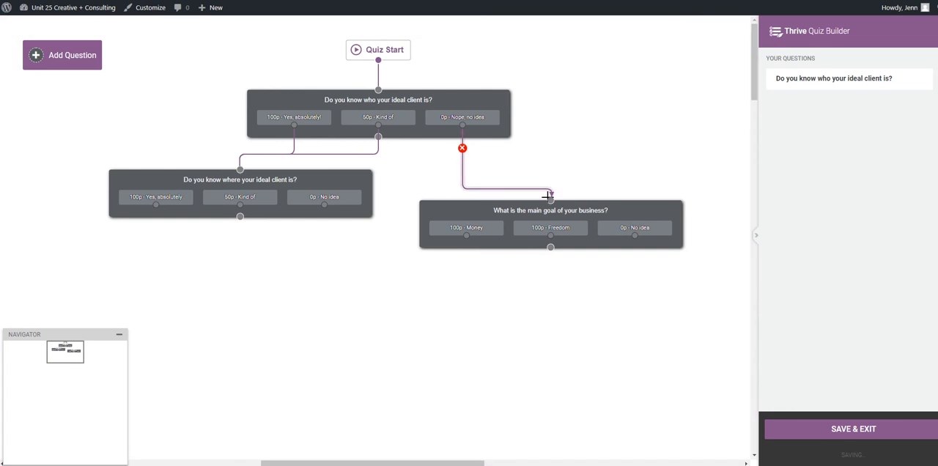
pyautogui.moveTo(239, 216); pyautogui.dragTo(550, 199)
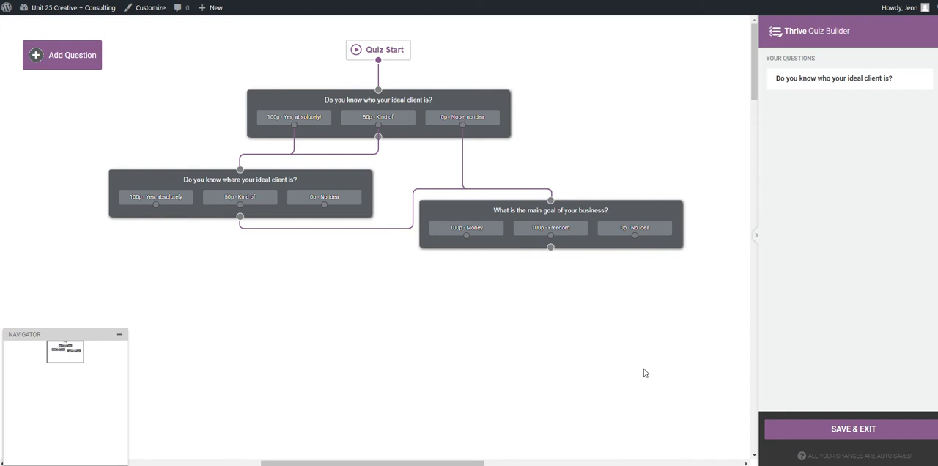
pyautogui.moveTo(518, 210); pyautogui.dragTo(537, 191)
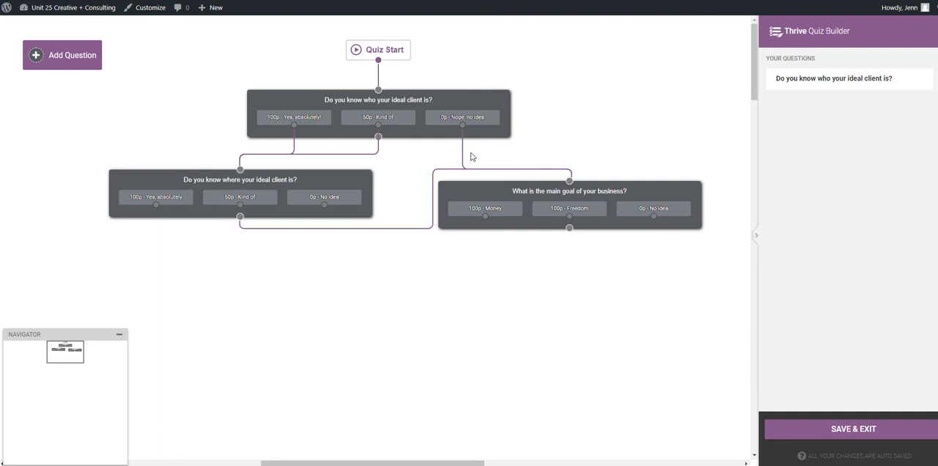
# - Reroute the first question's "Kind of" answer from the "where" question to the business goal question
pyautogui.moveTo(378, 151)
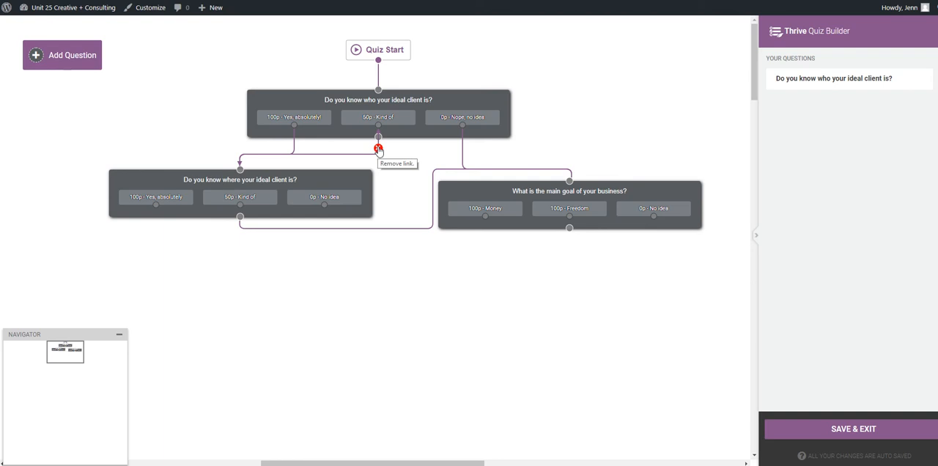
pyautogui.click(378, 150)
pyautogui.moveTo(378, 135); pyautogui.dragTo(570, 177)
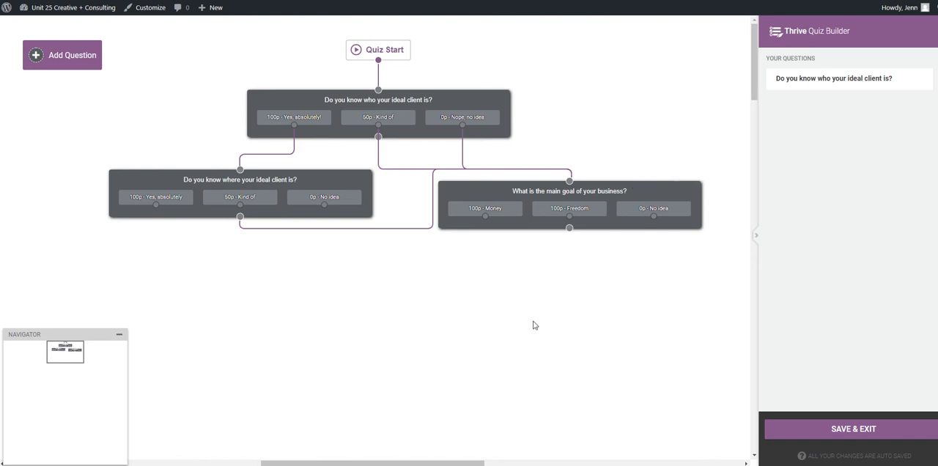
# - Save and exit the question editor, and open the first opt-in gate variation's design for editing
pyautogui.click(868, 434)
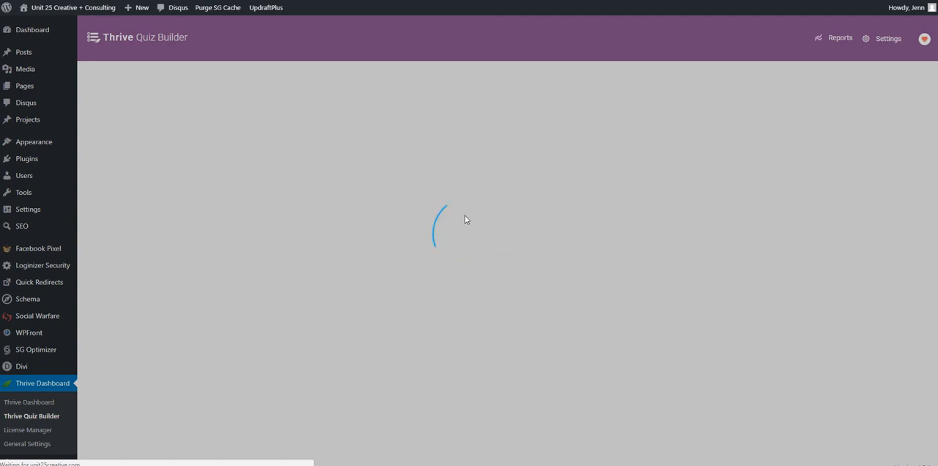
pyautogui.scroll(-1, 610, 251)
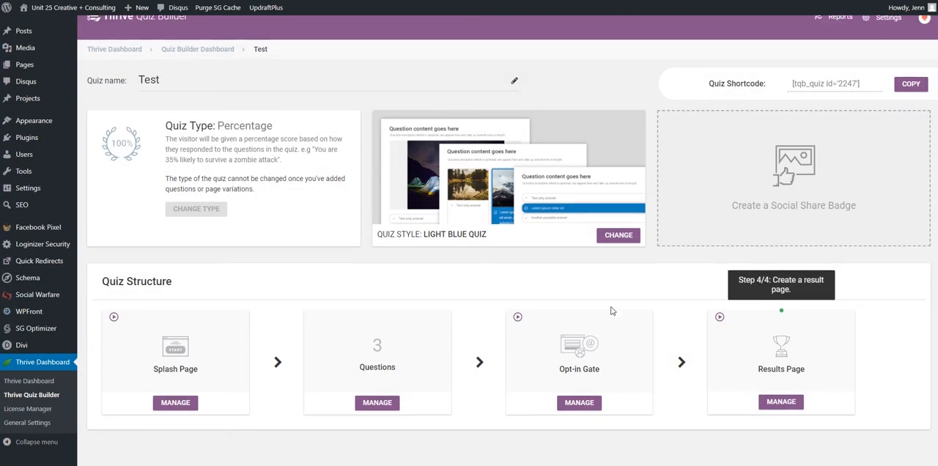
pyautogui.click(578, 364)
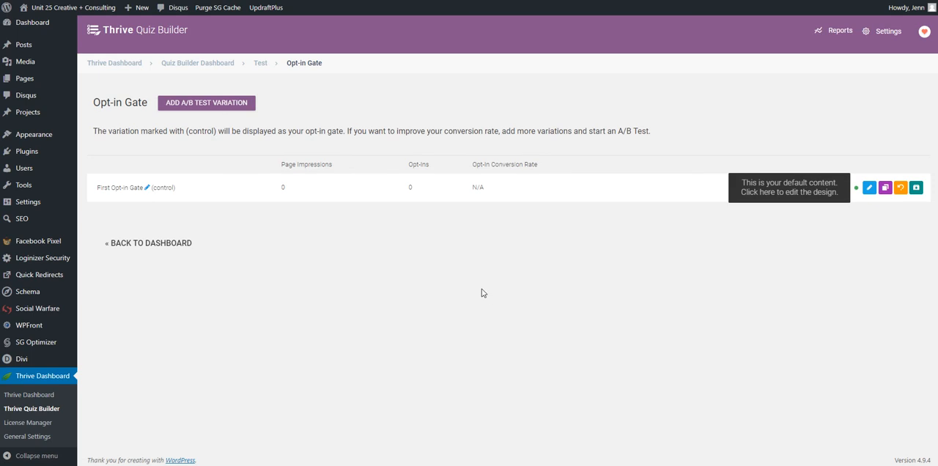
pyautogui.click(868, 187)
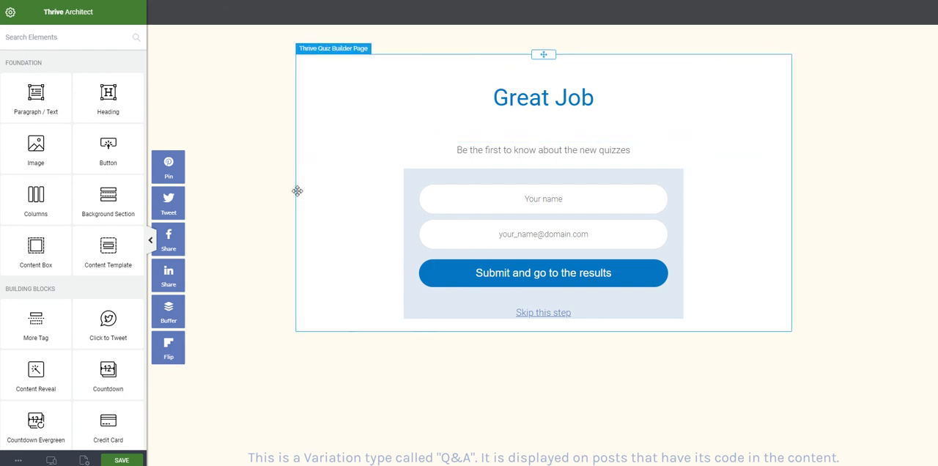
pyautogui.click(299, 190)
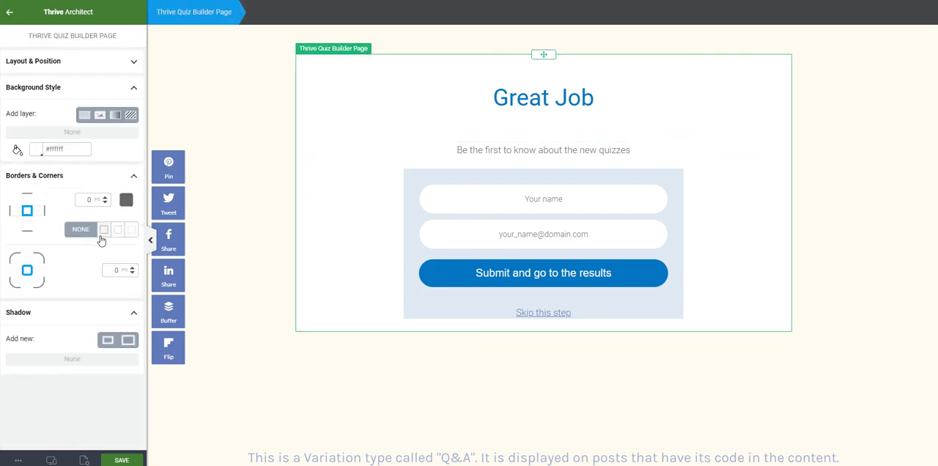
pyautogui.click(248, 243)
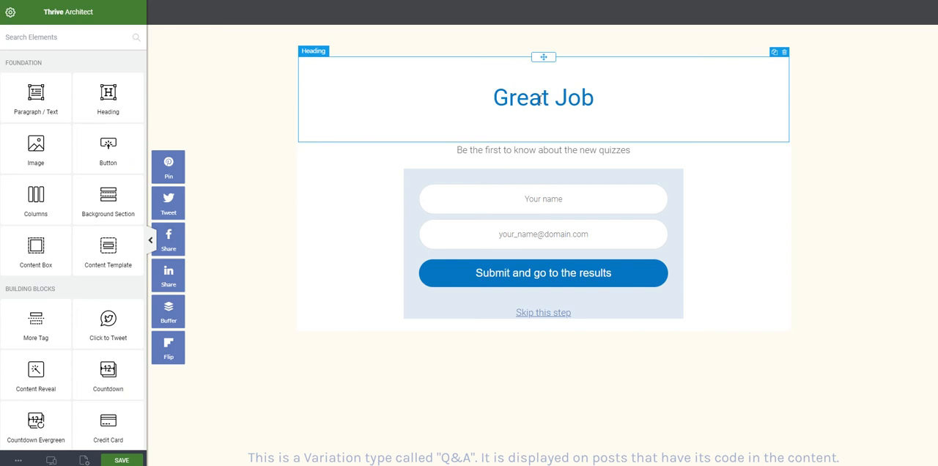
# - Replace the opt-in gate's "Great Job" heading with "Ready to find out?"
pyautogui.click(541, 99)
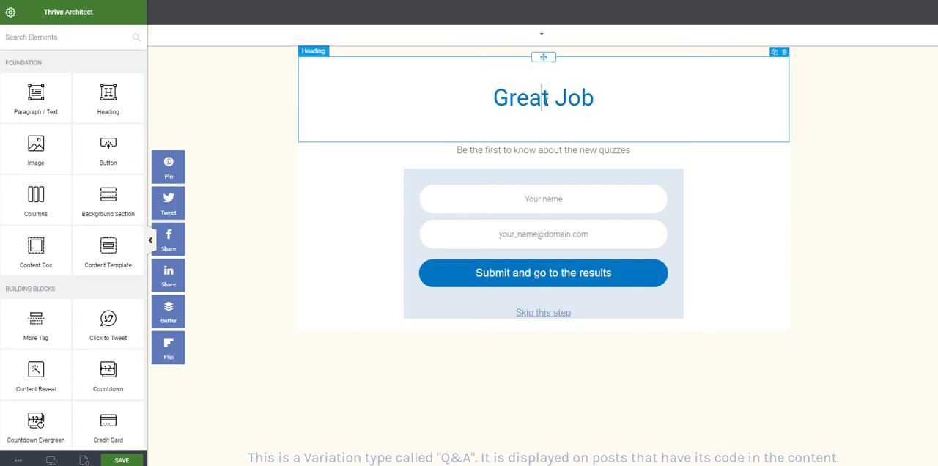
pyautogui.moveTo(493, 97); pyautogui.dragTo(623, 105)
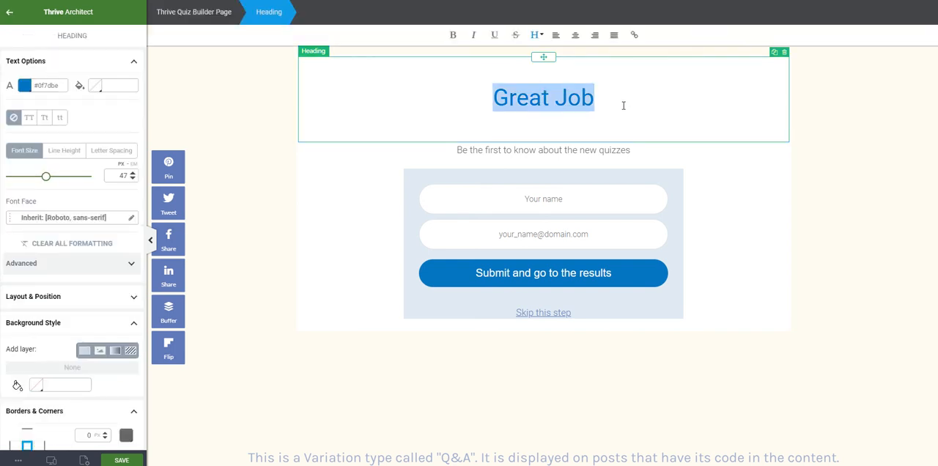
pyautogui.write('You')
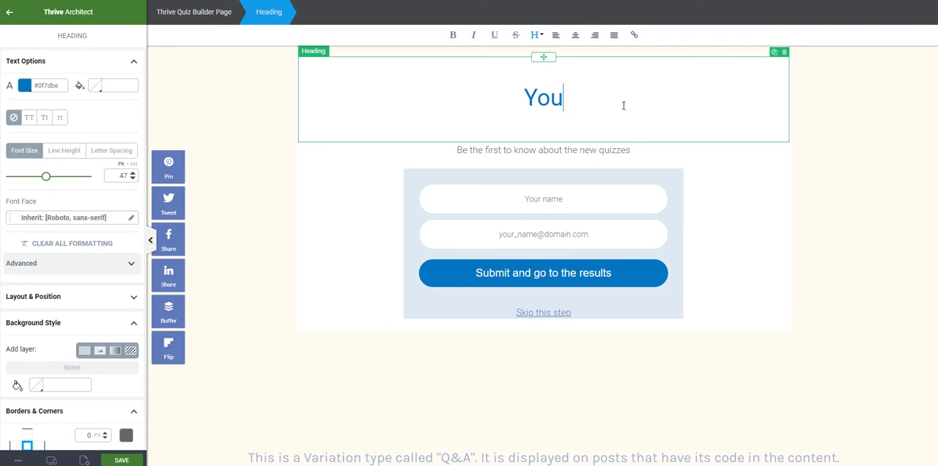
pyautogui.press('BackSpace')
pyautogui.press('BackSpace')
pyautogui.press('BackSpace')
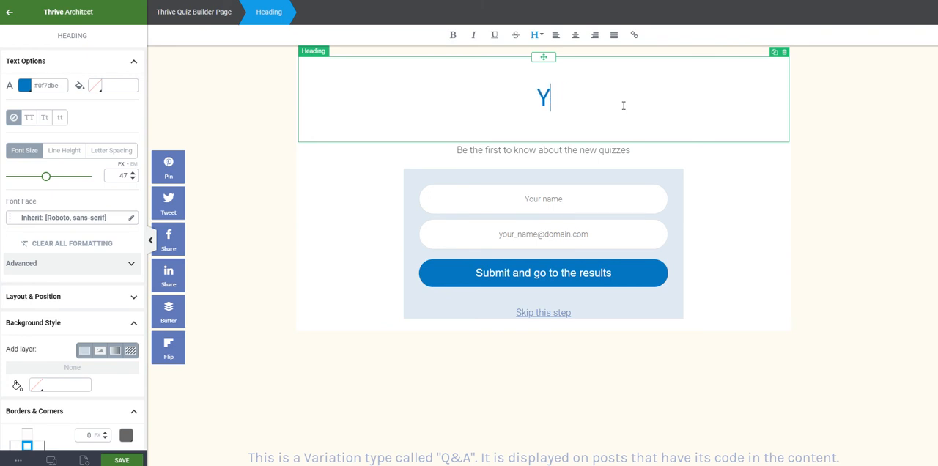
pyautogui.write('Ready to find out?')
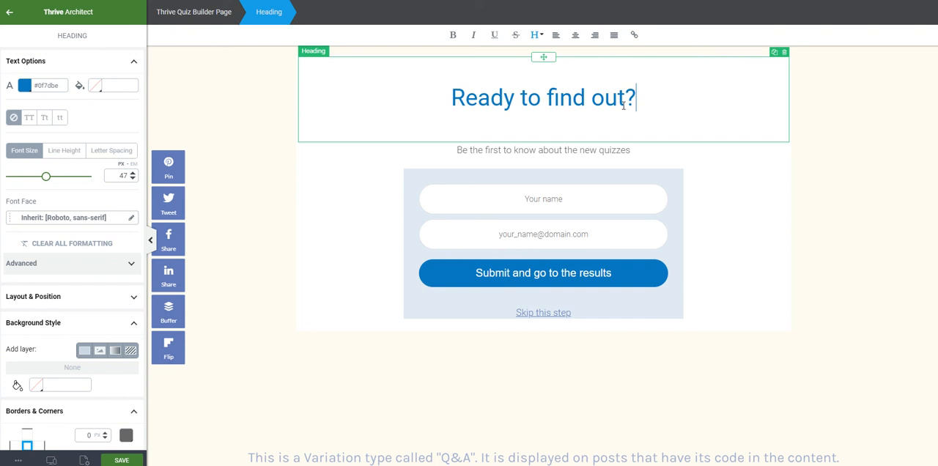
# - Replace the paragraph under the heading with "Enter your first name and email to get your results!"
pyautogui.click(598, 148)
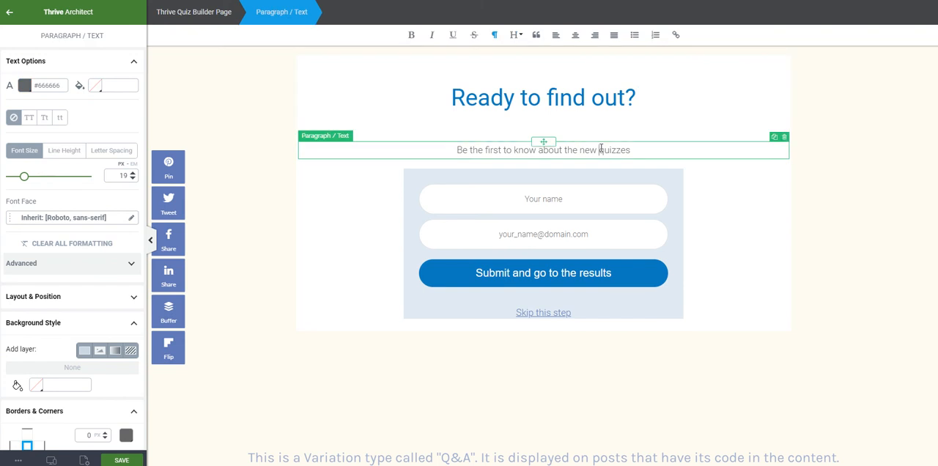
pyautogui.hotkey('ctrl', 'a')
pyautogui.press('BackSpace')
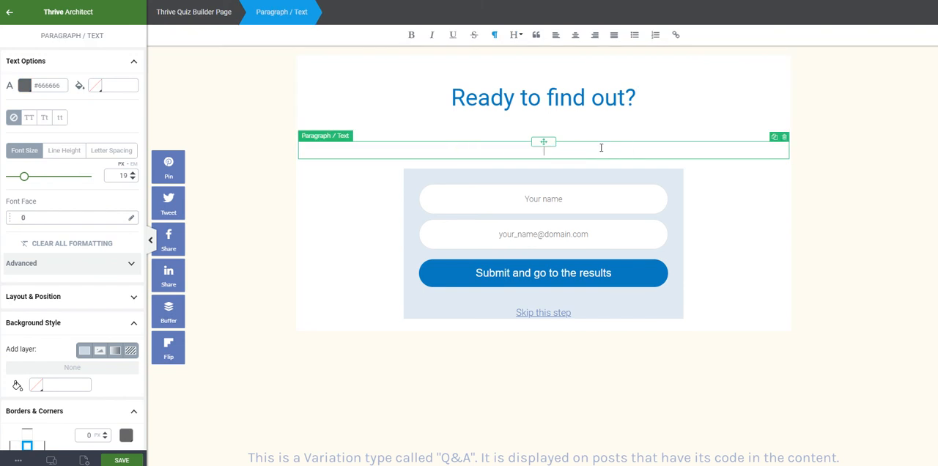
pyautogui.write('Enter your first name and email t')
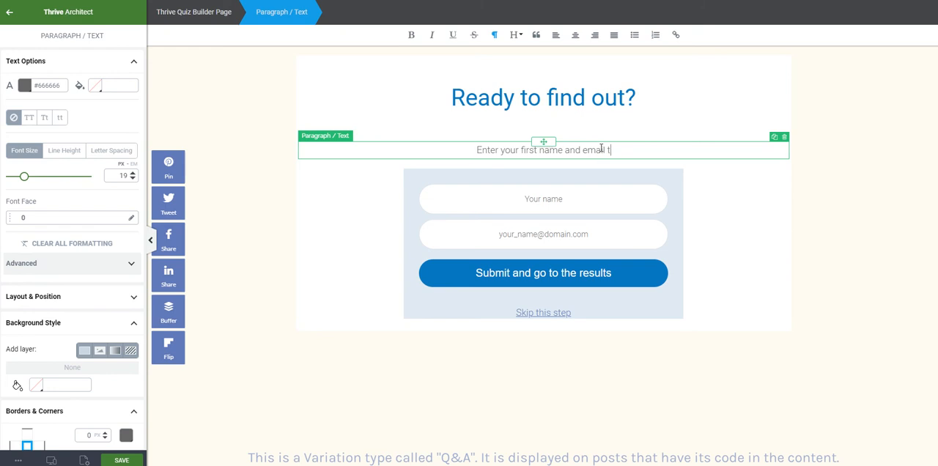
pyautogui.write('o get your results!')
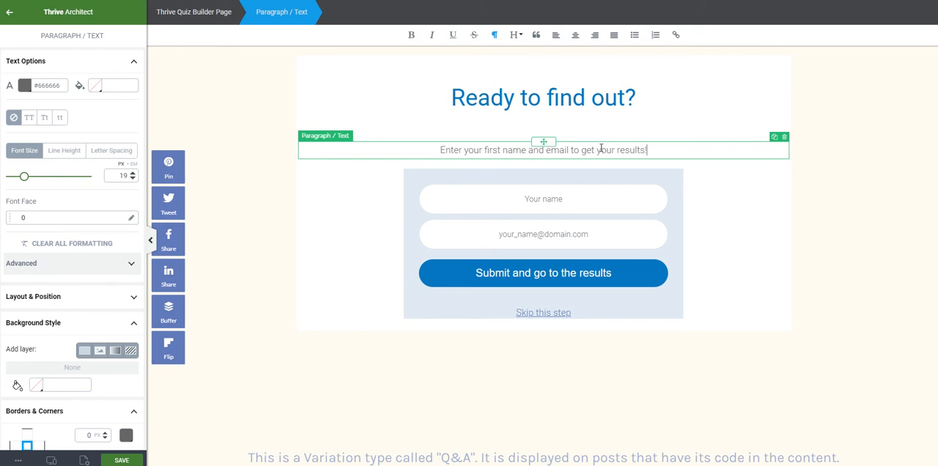
# - Change the placeholder of the opt-in form's name field to "Your first name"
pyautogui.click(570, 181)
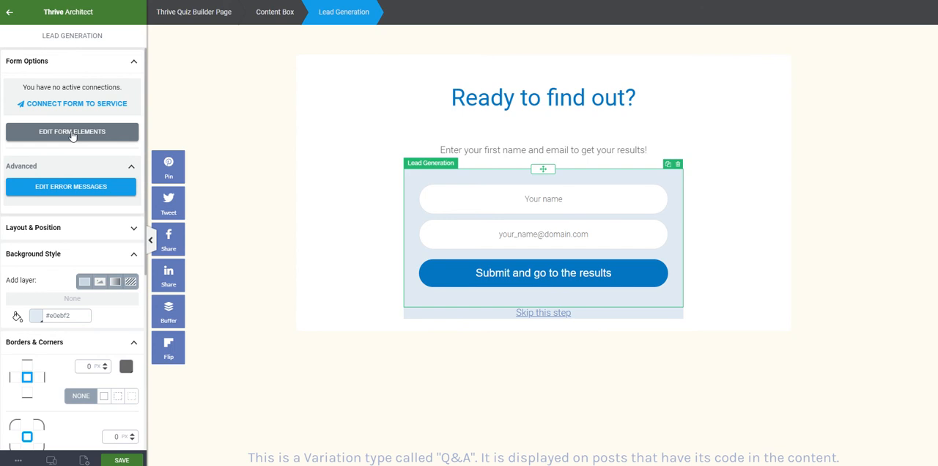
pyautogui.click(72, 132)
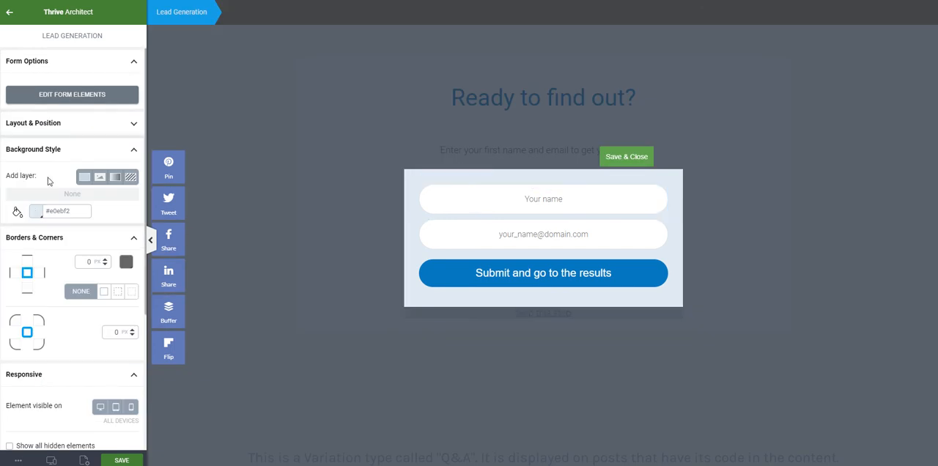
pyautogui.click(544, 203)
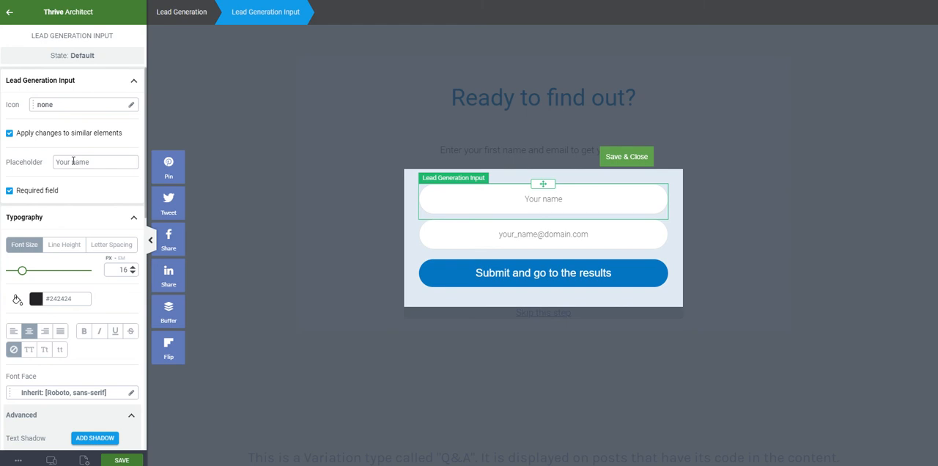
pyautogui.write('irst')
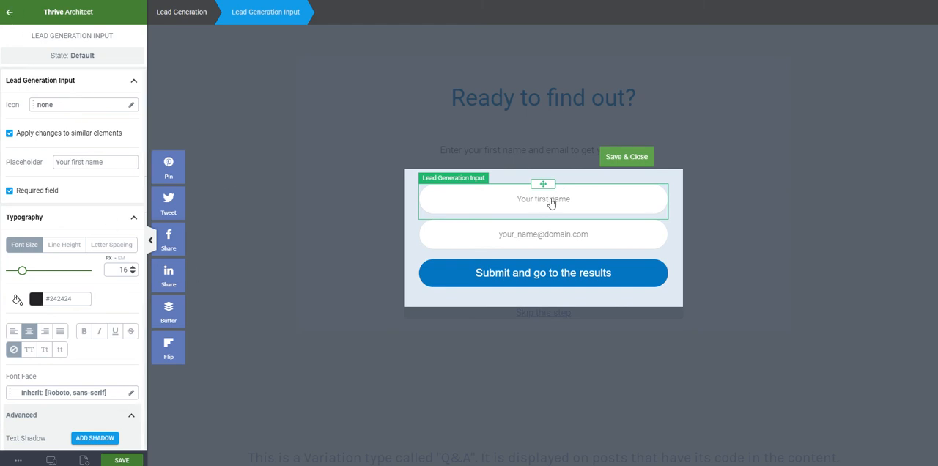
# - Shorten the submit button's text to "Submit and go to results"
pyautogui.click(549, 272)
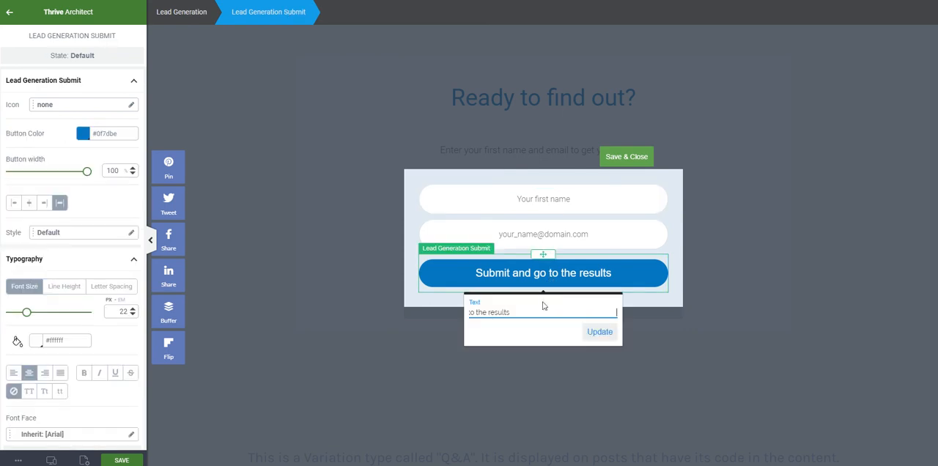
pyautogui.doubleClick(482, 313)
pyautogui.press('Delete')
pyautogui.press('Delete')
pyautogui.click(599, 333)
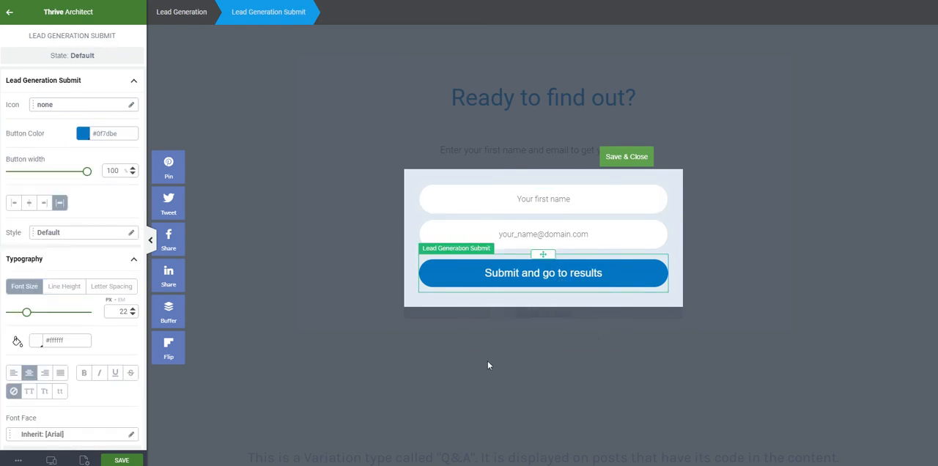
# - Set the submit button's color to #fff38e
pyautogui.click(82, 137)
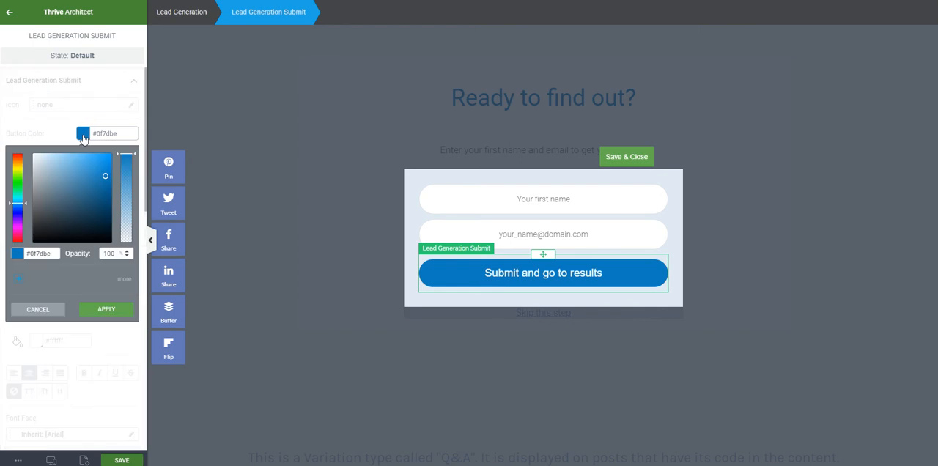
pyautogui.tripleClick(45, 254)
pyautogui.write('#fff38e')
pyautogui.click(118, 312)
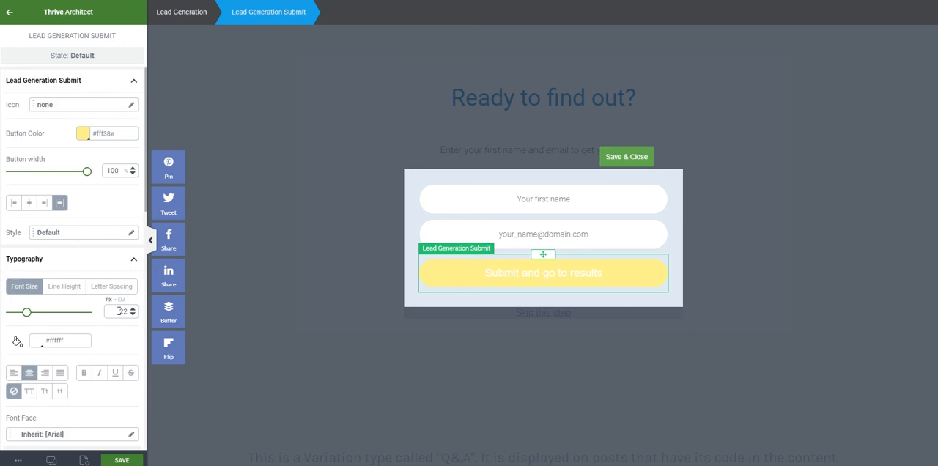
# - Set the submit button's text color to #62466b
pyautogui.click(37, 343)
pyautogui.tripleClick(44, 360)
pyautogui.write('#62')
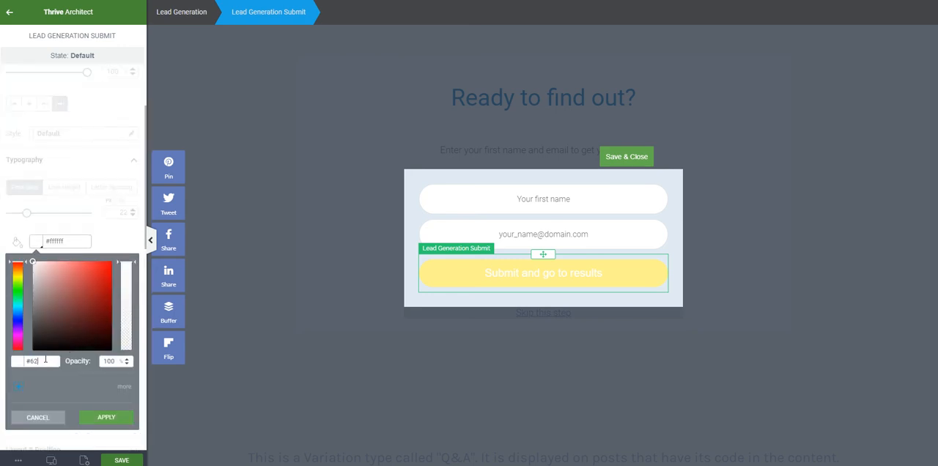
pyautogui.write('466b')
pyautogui.click(88, 422)
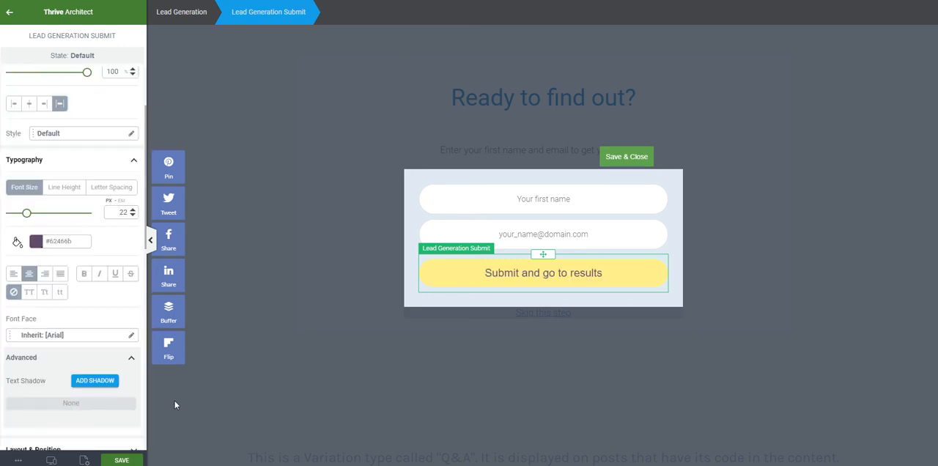
# - Make the submit button's text bold, then save the changes and close form element editing
pyautogui.click(523, 273)
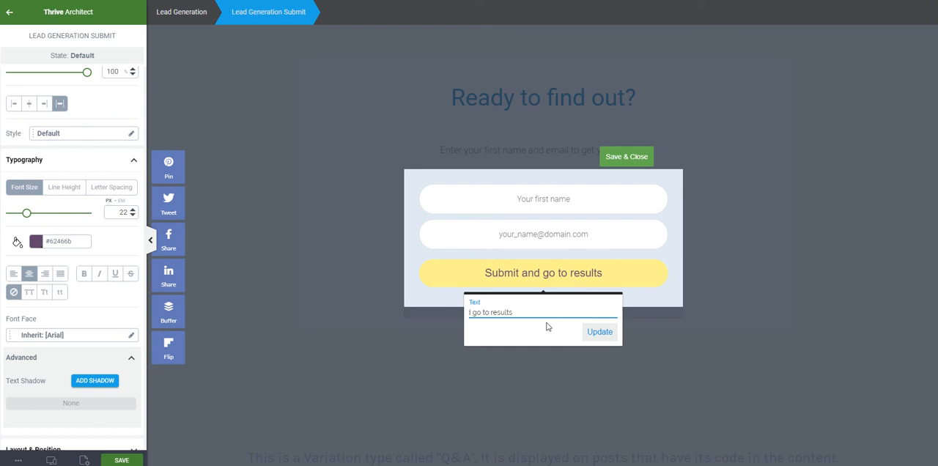
pyautogui.click(83, 273)
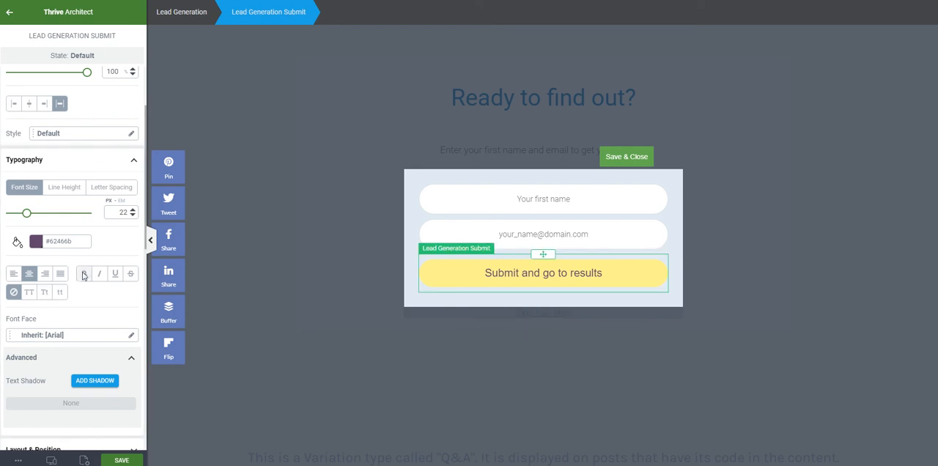
pyautogui.click(124, 460)
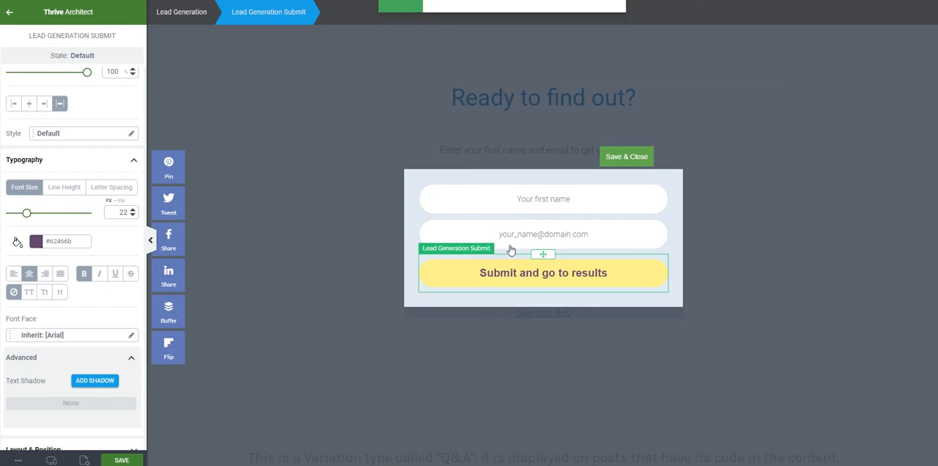
pyautogui.click(378, 207)
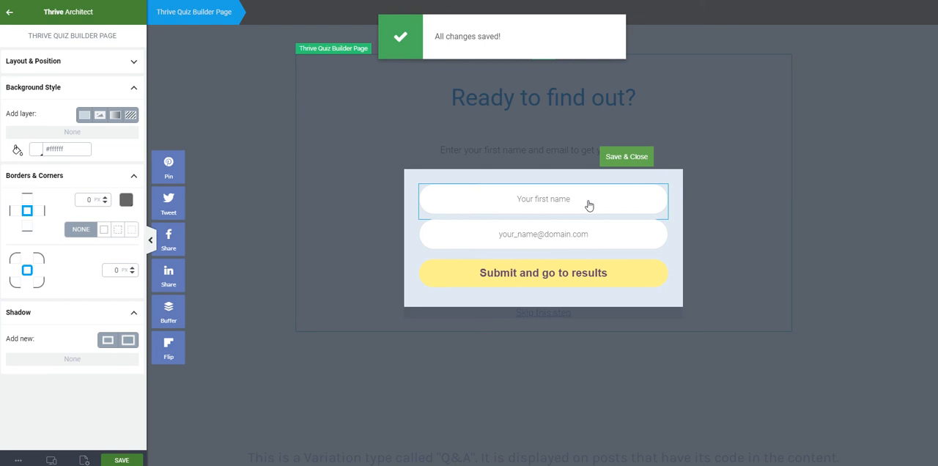
pyautogui.click(531, 183)
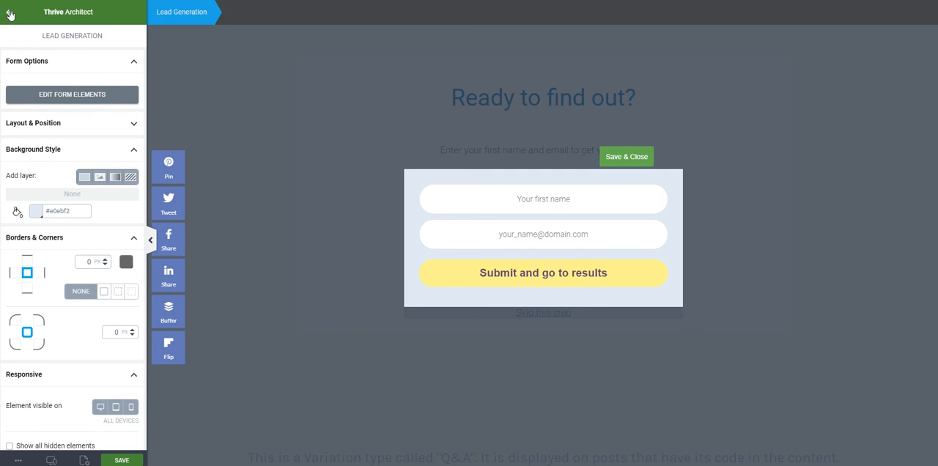
pyautogui.click(627, 157)
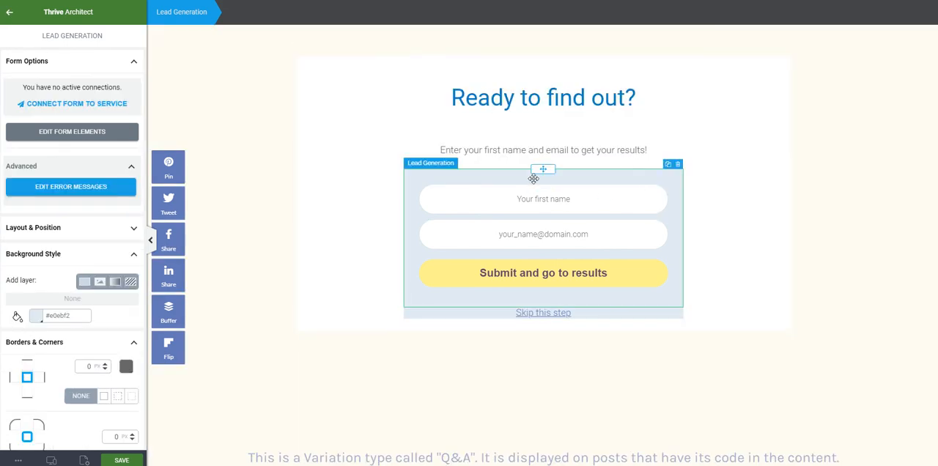
# - Connect the opt-in form to ConvertKit with the ACE Worksheet mailing list, keeping its form fields and "Go to next step in quiz" as post opt-in action
pyautogui.click(67, 106)
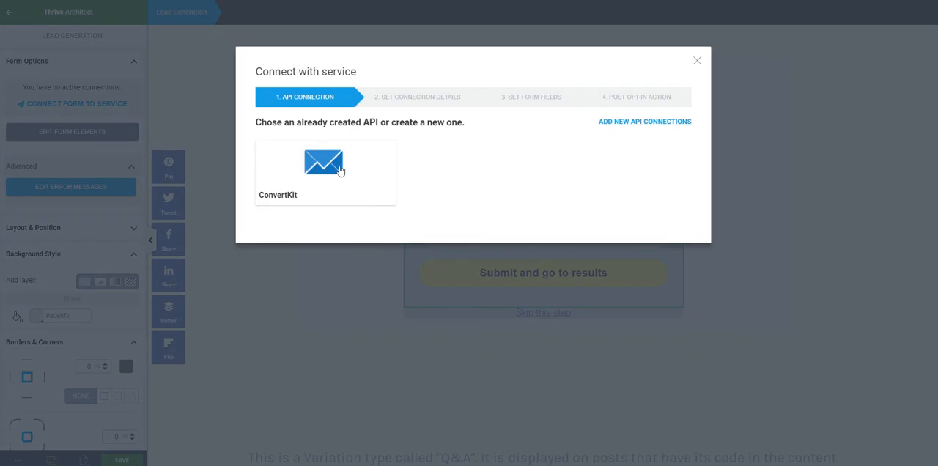
pyautogui.click(339, 170)
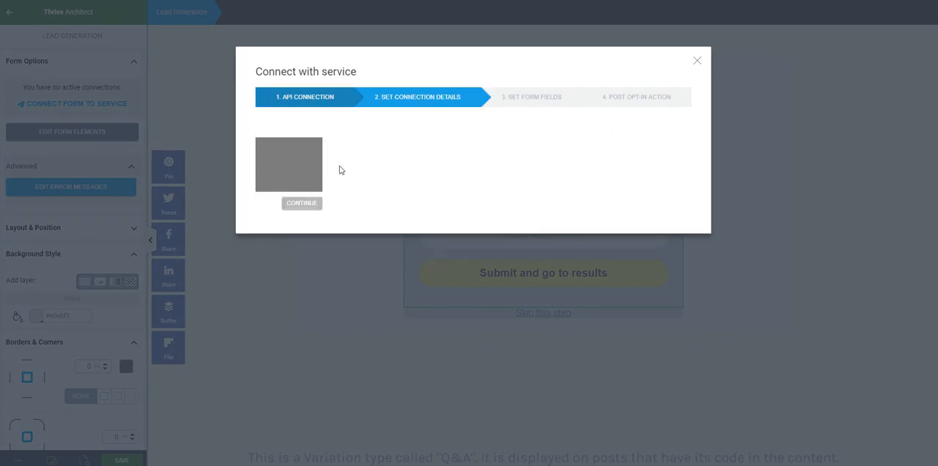
pyautogui.click(410, 174)
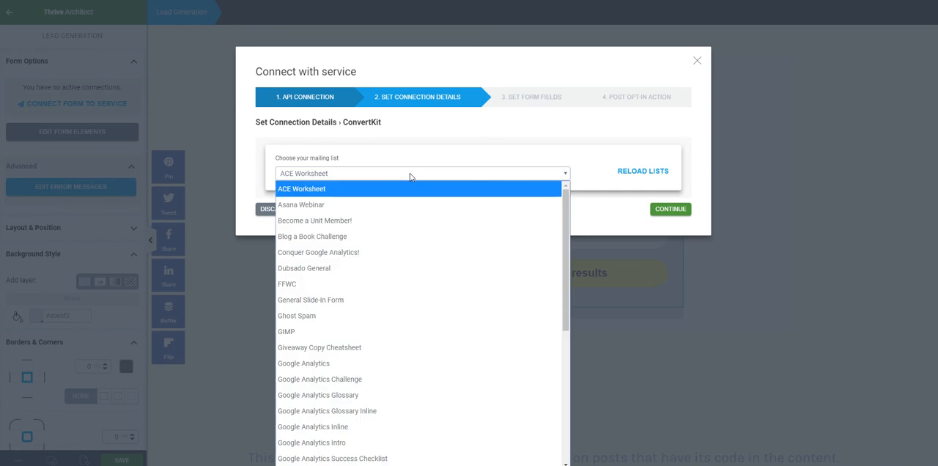
pyautogui.click(410, 176)
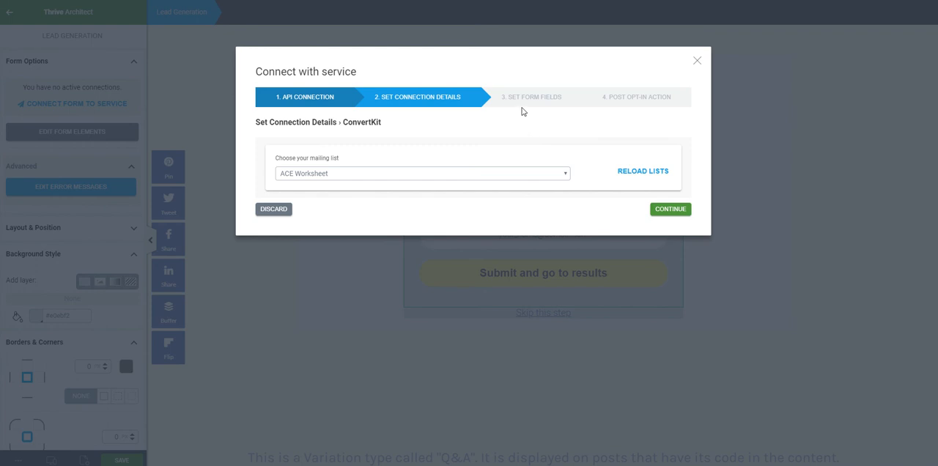
pyautogui.click(671, 210)
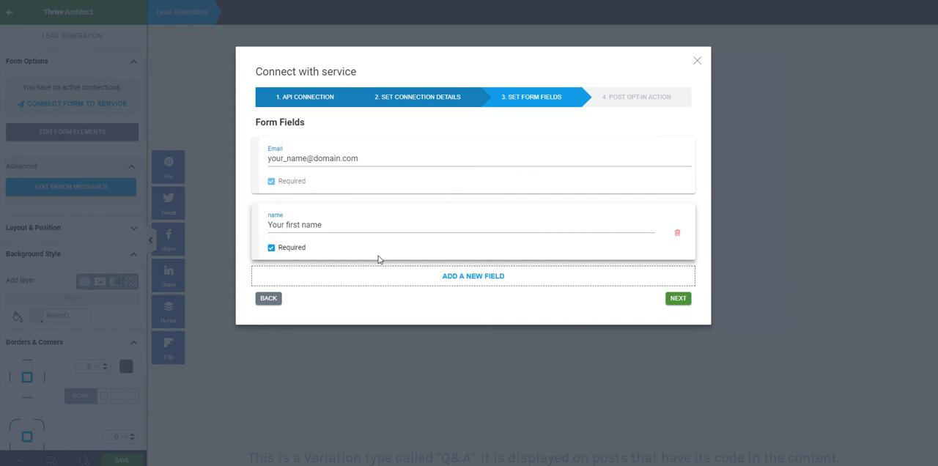
pyautogui.click(681, 298)
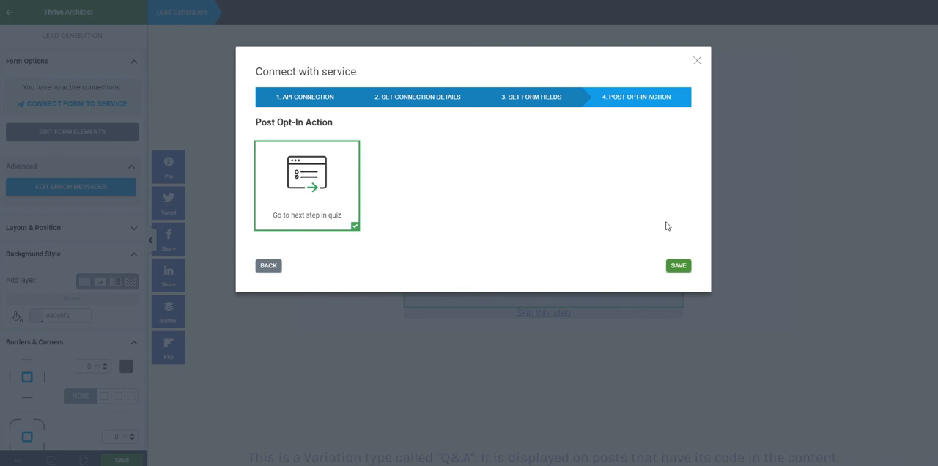
pyautogui.click(678, 266)
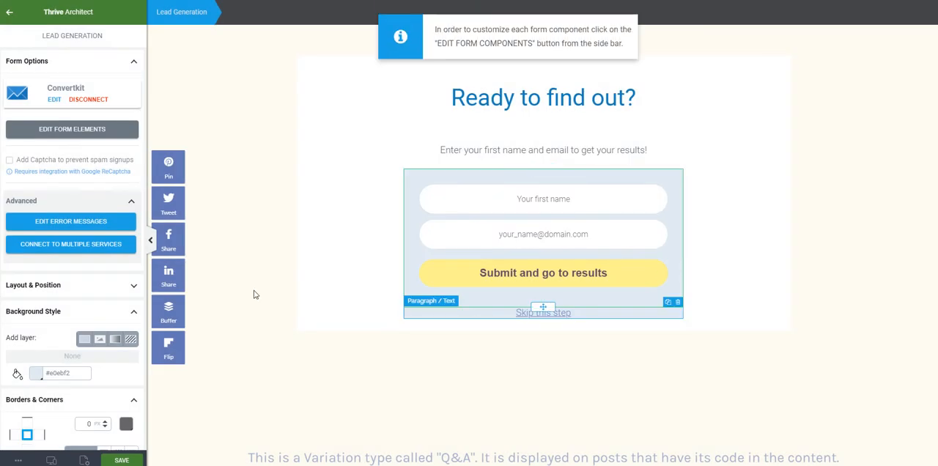
# - Examine the form's error messages, its options for connecting multiple services and the "Skip this step" link
pyautogui.click(99, 220)
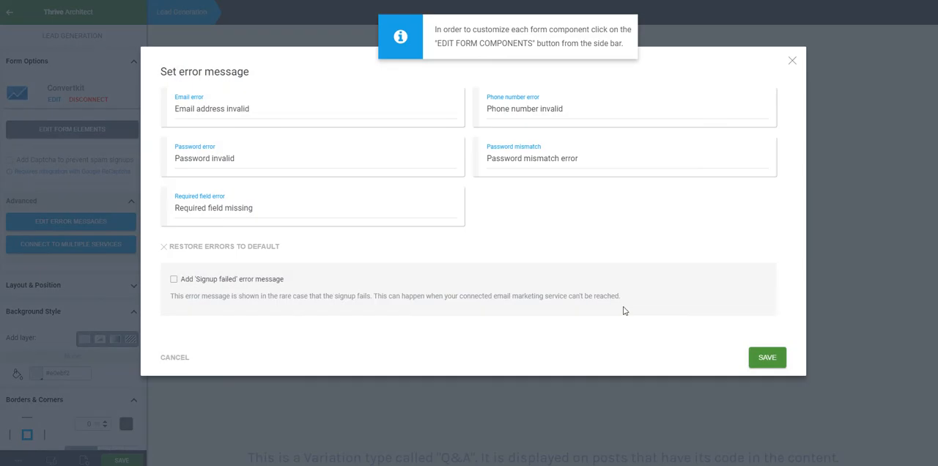
pyautogui.click(176, 358)
pyautogui.click(87, 249)
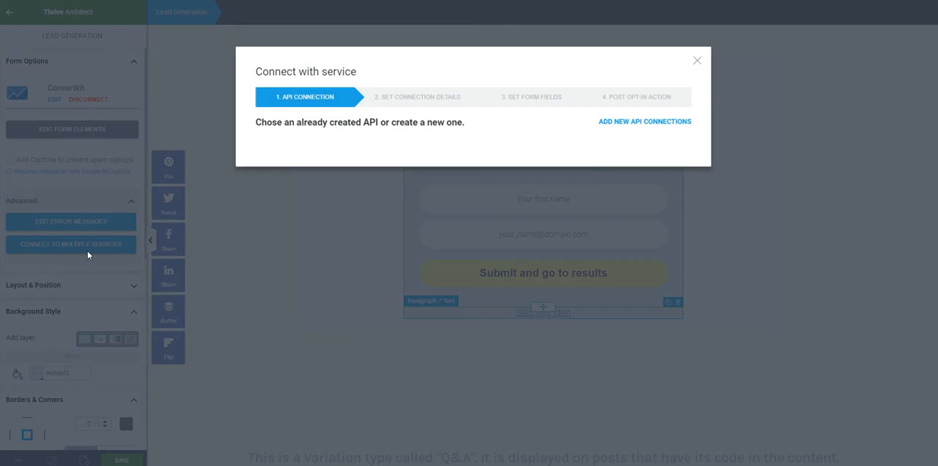
pyautogui.click(697, 60)
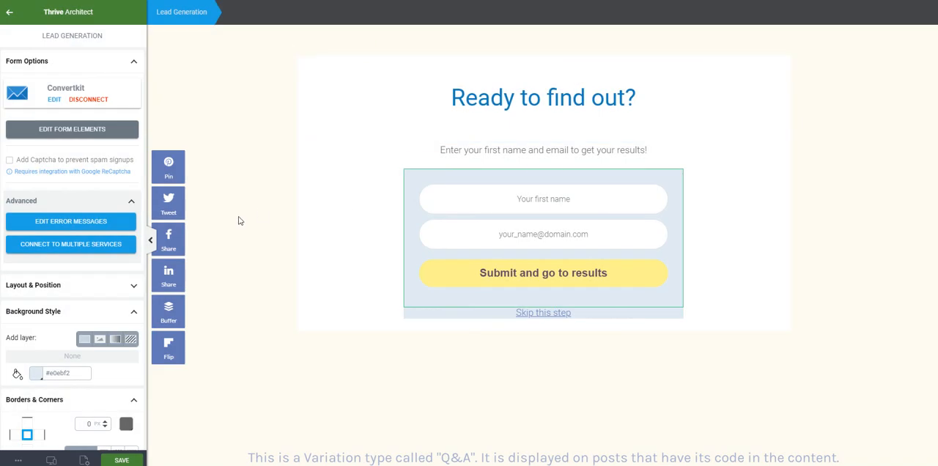
pyautogui.click(236, 234)
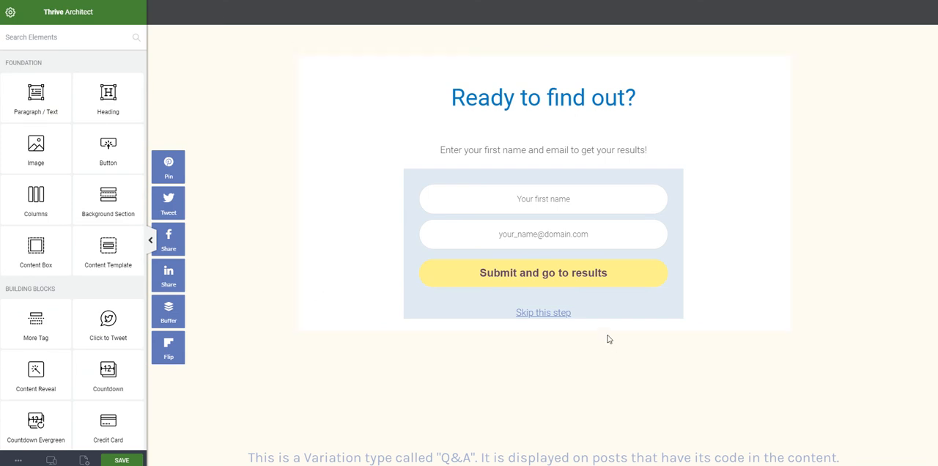
pyautogui.click(580, 314)
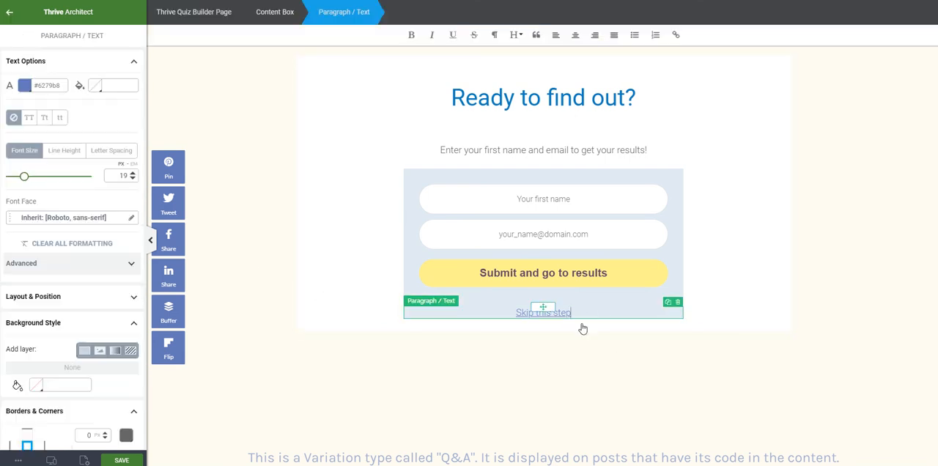
pyautogui.click(699, 396)
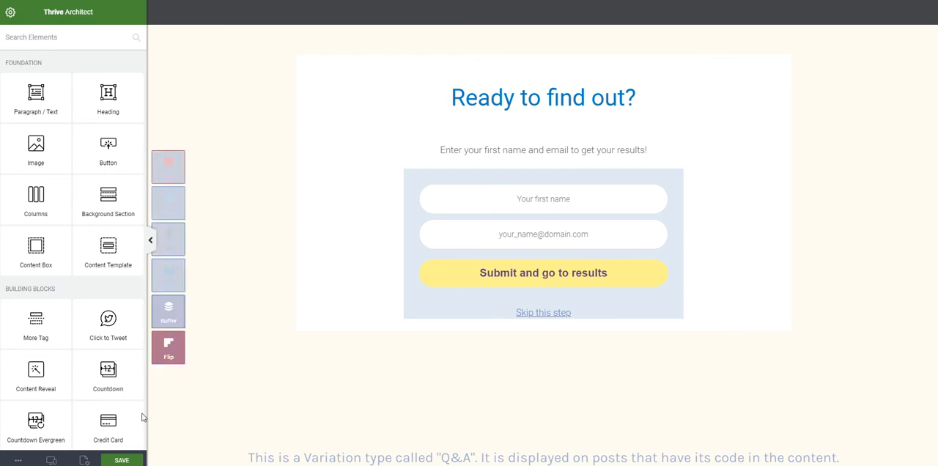
# - Save the opt-in gate design and open the first results page variation's design for editing
pyautogui.click(126, 461)
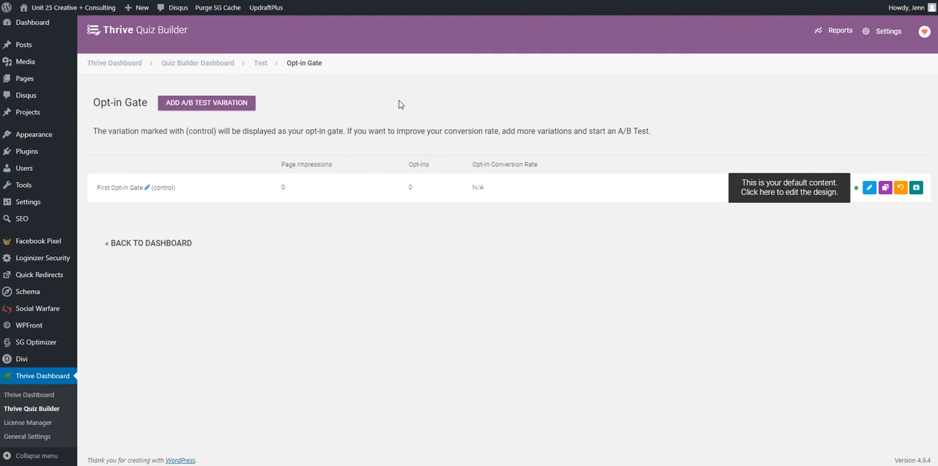
pyautogui.click(260, 63)
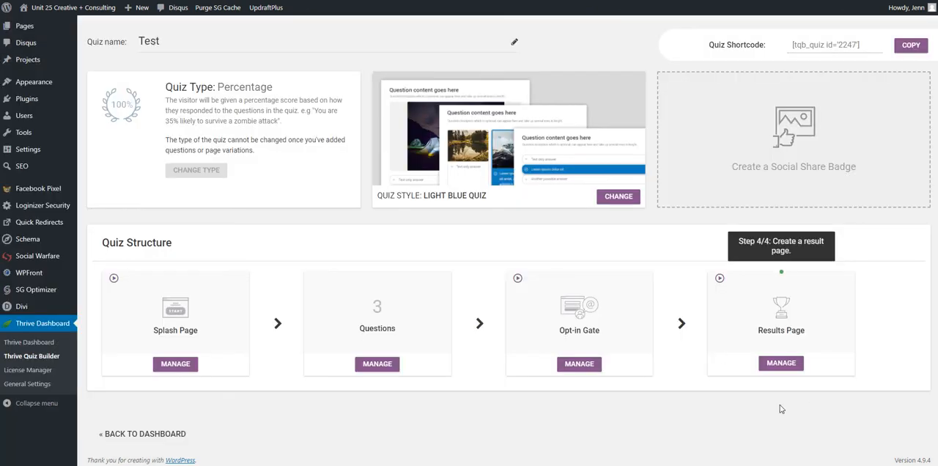
pyautogui.click(781, 363)
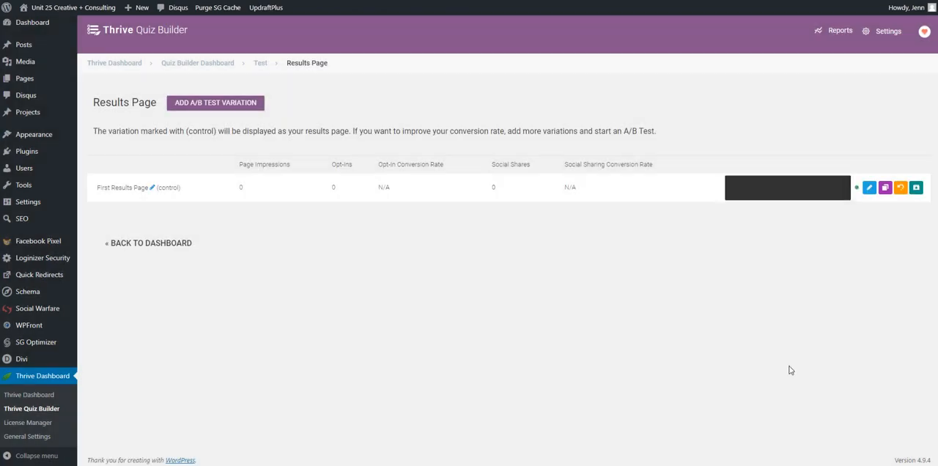
pyautogui.click(869, 189)
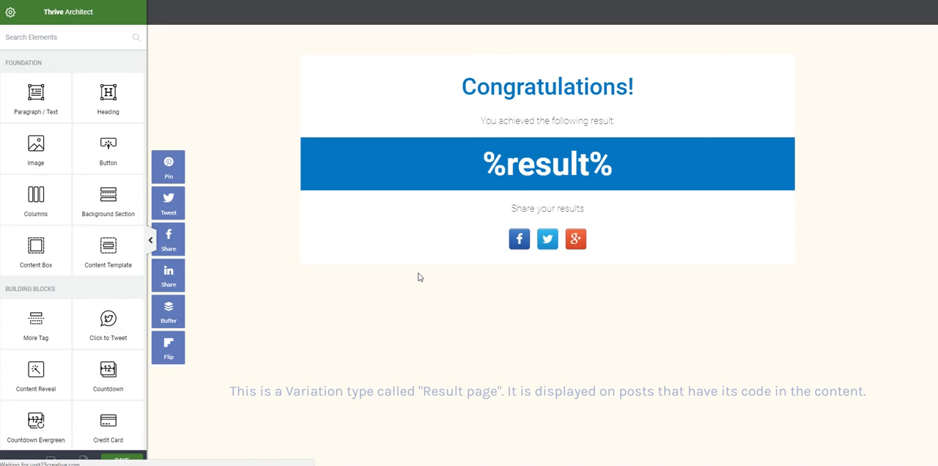
# - Replace the results page heading "Congratulations!" with "You are..."
pyautogui.click(524, 90)
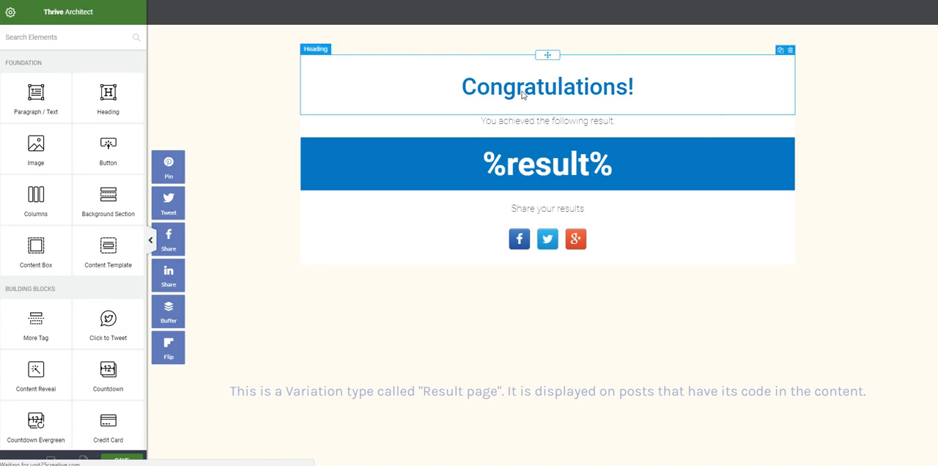
pyautogui.moveTo(664, 87)
pyautogui.mouseDown()
pyautogui.moveTo(468, 87)
pyautogui.moveTo(669, 96)
pyautogui.mouseUp()
pyautogui.click(465, 87)
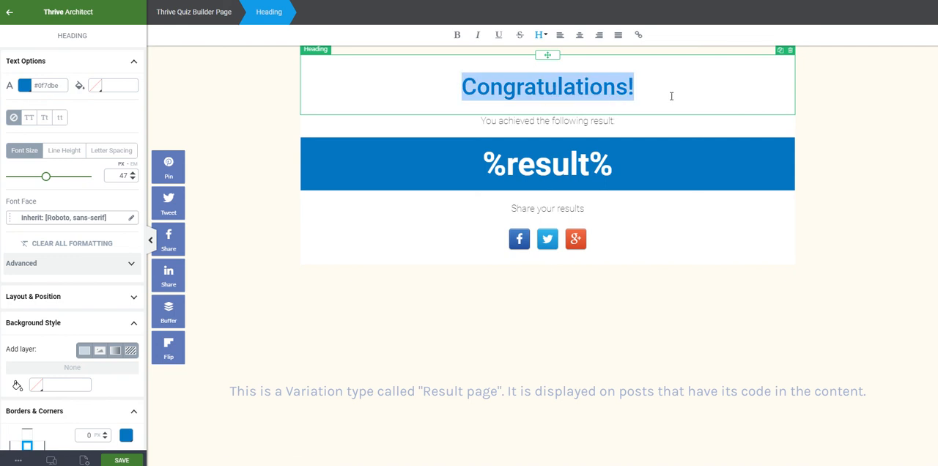
pyautogui.write('You are')
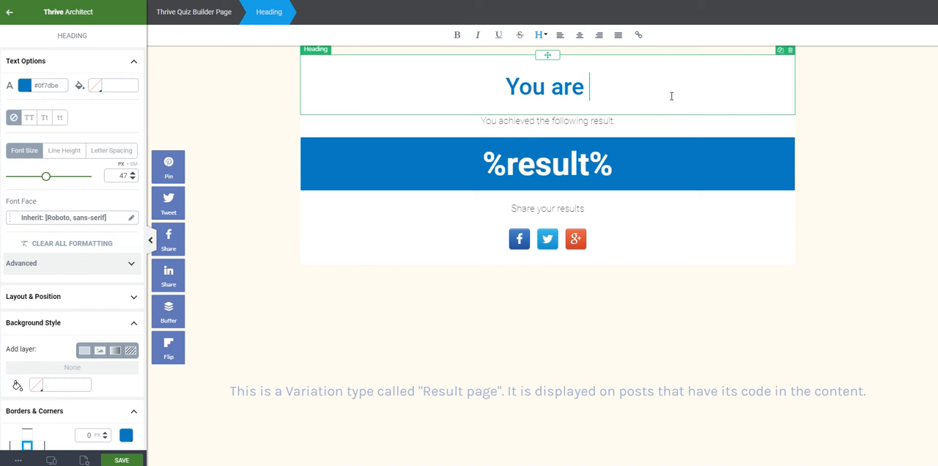
pyautogui.press('BackSpace')
pyautogui.write('...')
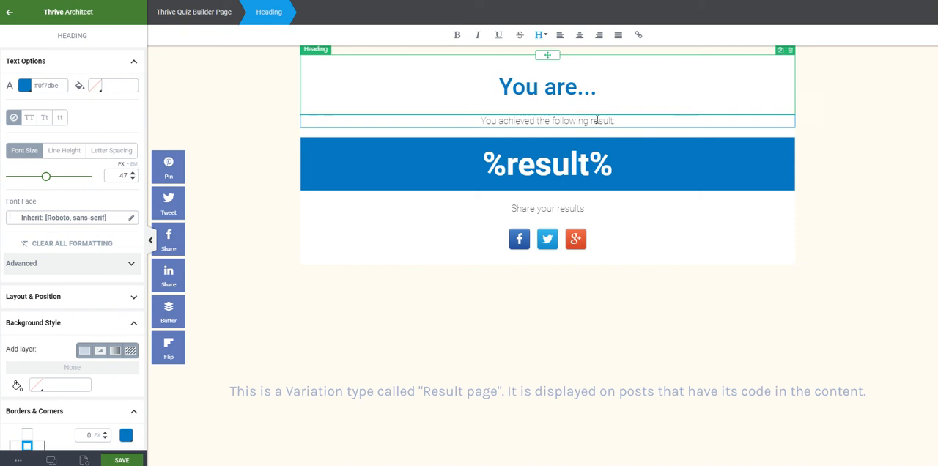
# - Extend the result text in the coloured band to read "%result% ready to grow your business!"
pyautogui.click(478, 174)
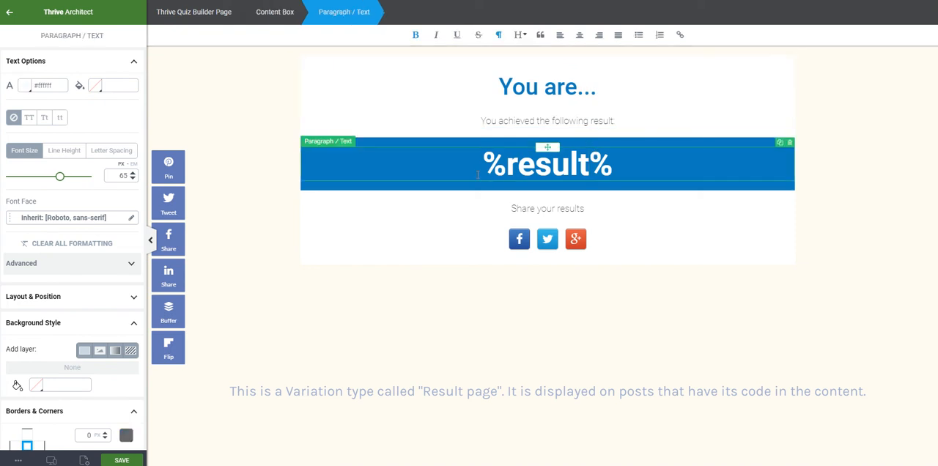
pyautogui.click(637, 165)
pyautogui.write('ready')
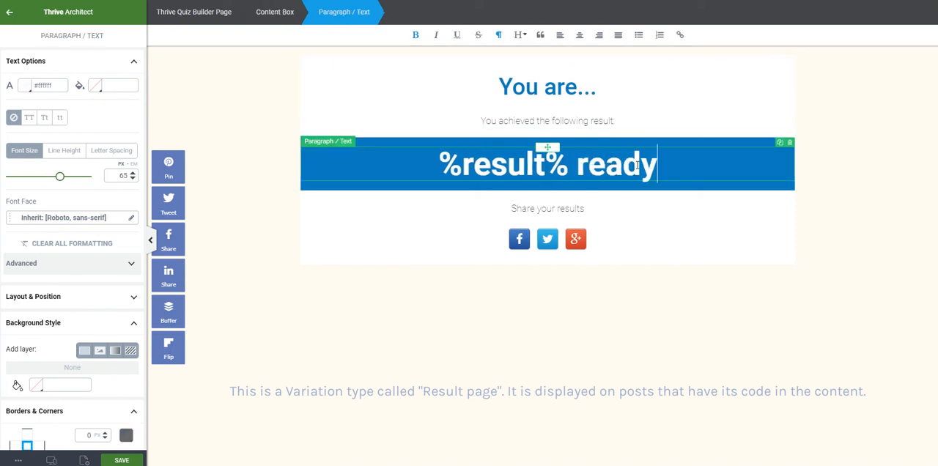
pyautogui.write(' to grow your buesin')
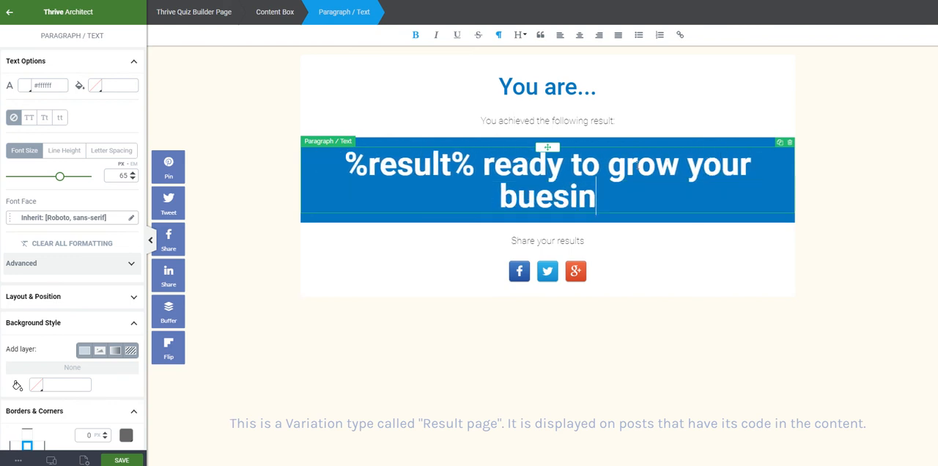
pyautogui.press('BackSpace')
pyautogui.press('BackSpace')
pyautogui.press('BackSpace')
pyautogui.press('BackSpace')
pyautogui.write('siness!')
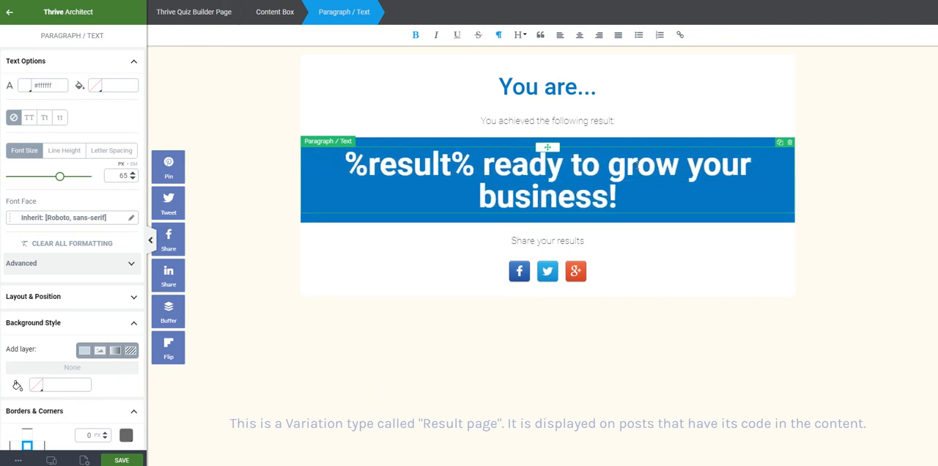
# - Reduce the font size of the whole result text to 53 px
pyautogui.hotkey('ctrl', 'a')
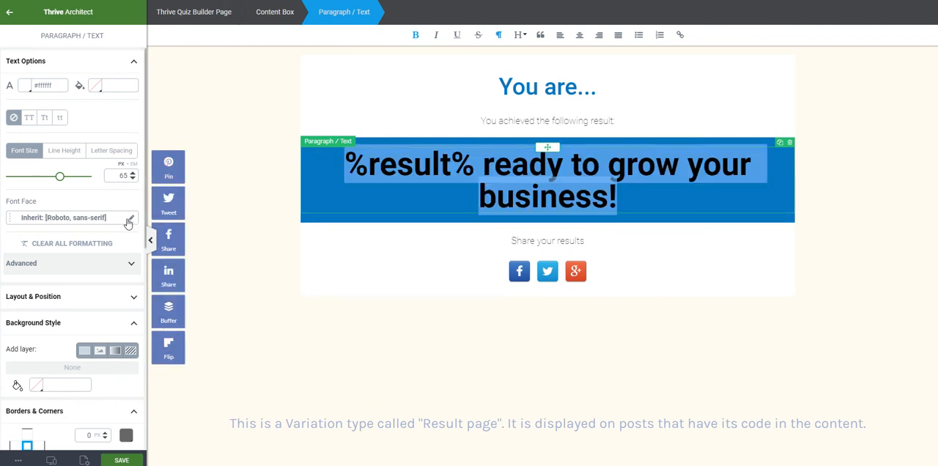
pyautogui.click(133, 179)
pyautogui.click(133, 179)
pyautogui.click(134, 179)
pyautogui.click(133, 179)
pyautogui.click(133, 179)
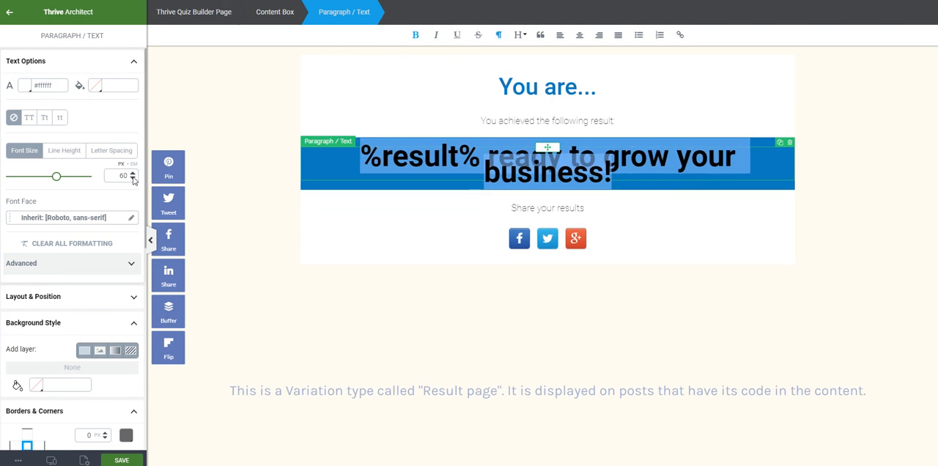
pyautogui.click(133, 179)
pyautogui.click(133, 179)
pyautogui.click(134, 179)
pyautogui.click(133, 179)
pyautogui.click(133, 179)
pyautogui.click(133, 179)
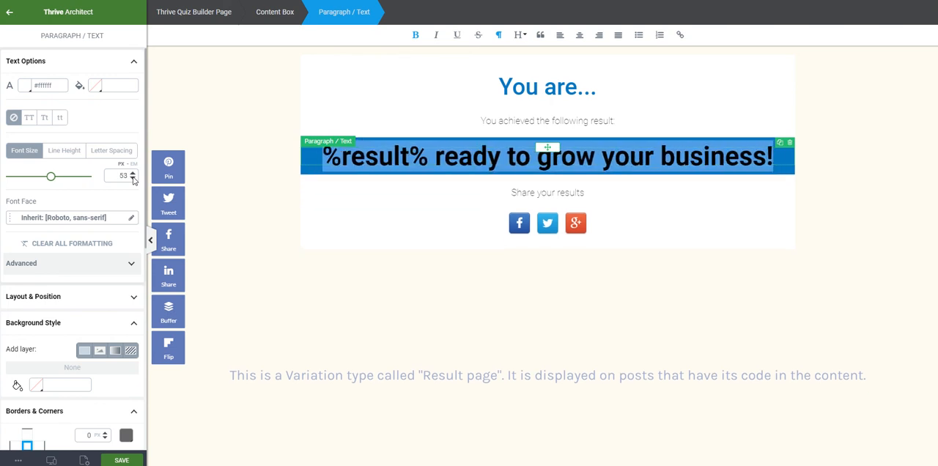
pyautogui.click(414, 302)
# - Change the background colour of the content box behind the result text to #6279b8
pyautogui.click(482, 137)
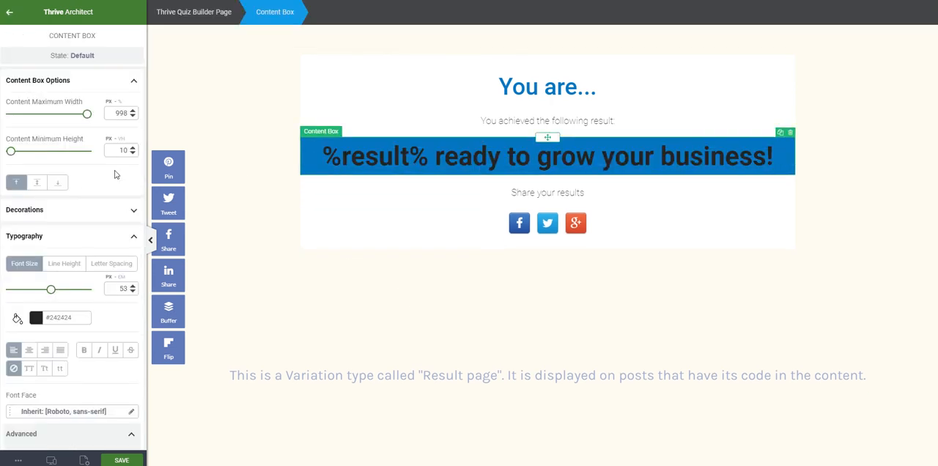
pyautogui.click(342, 174)
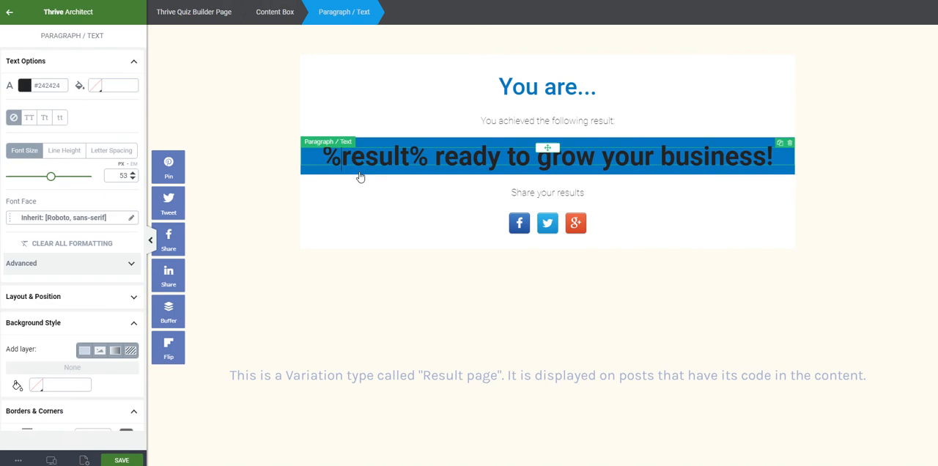
pyautogui.click(787, 174)
pyautogui.click(880, 195)
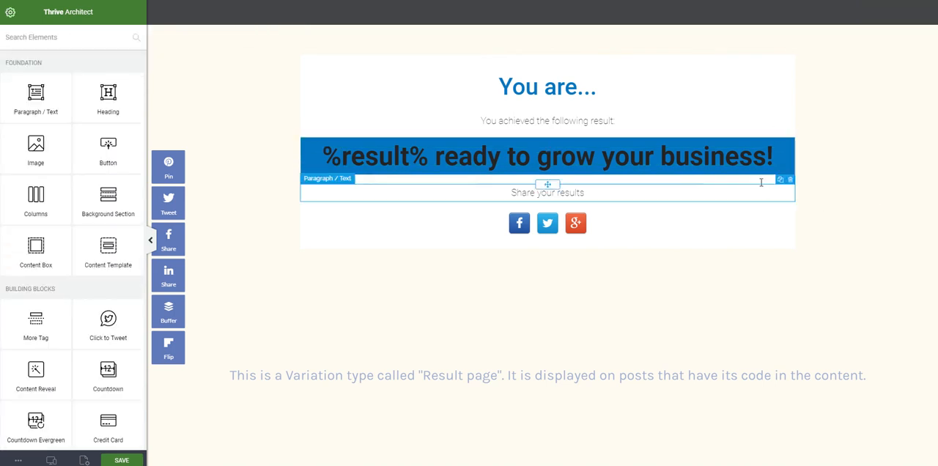
pyautogui.click(753, 176)
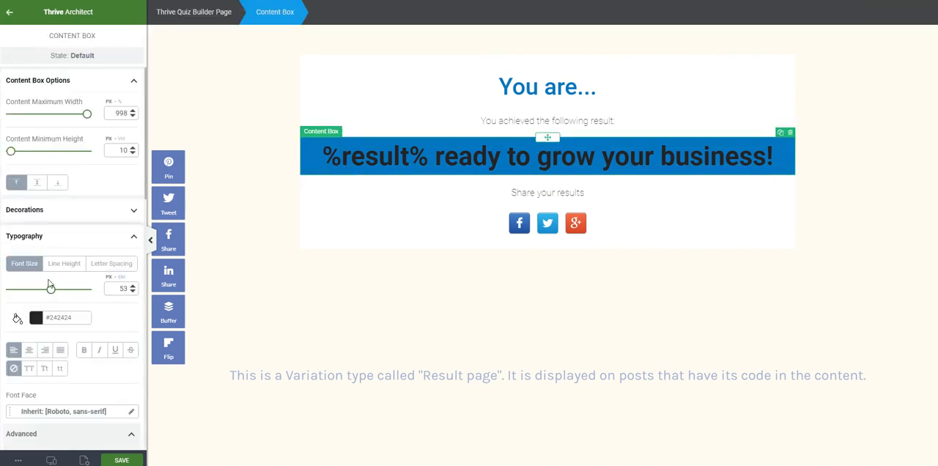
pyautogui.scroll(-5, 73, 293)
pyautogui.click(48, 357)
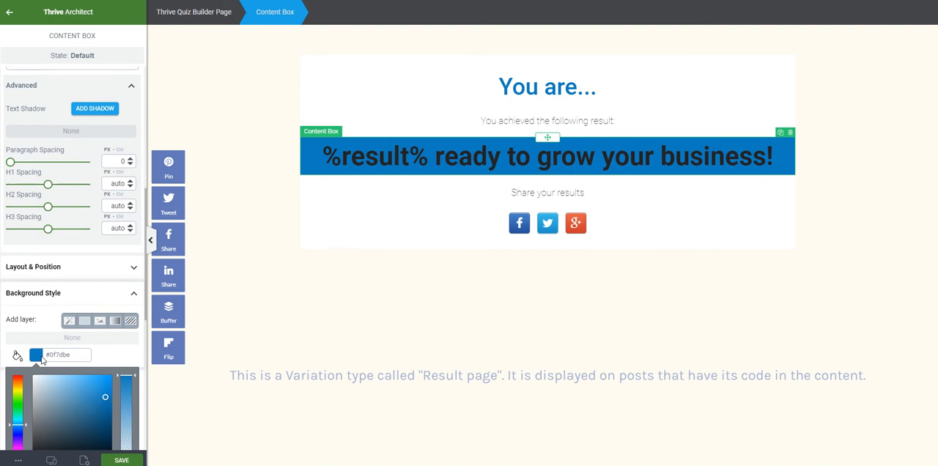
pyautogui.doubleClick(46, 360)
pyautogui.write('624')
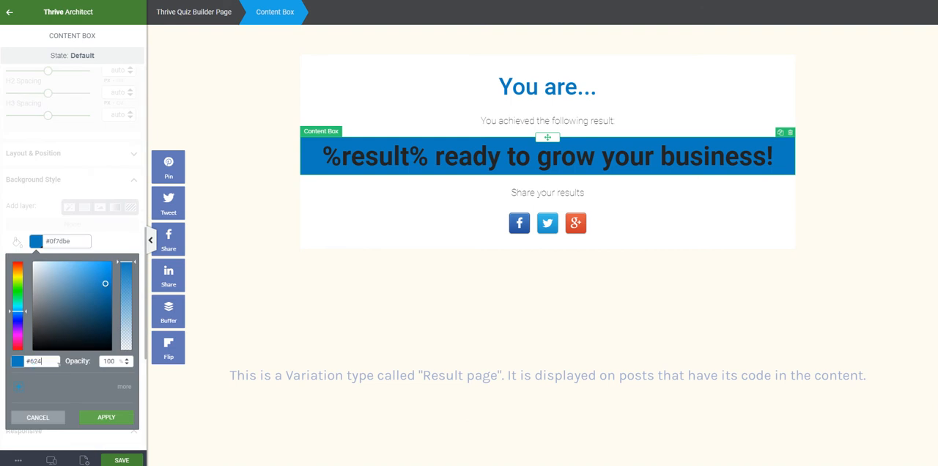
pyautogui.press('BackSpace')
pyautogui.write('79b8')
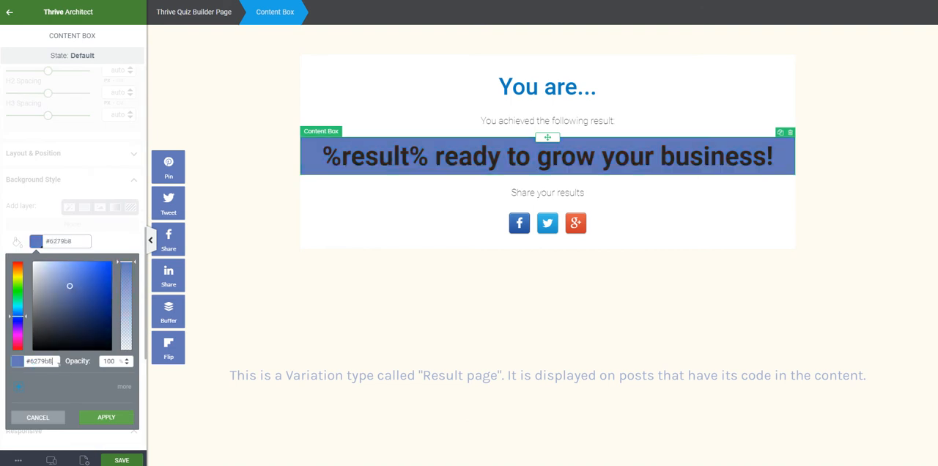
pyautogui.click(126, 422)
# - Set the result text's colour to #fffcf2
pyautogui.click(444, 155)
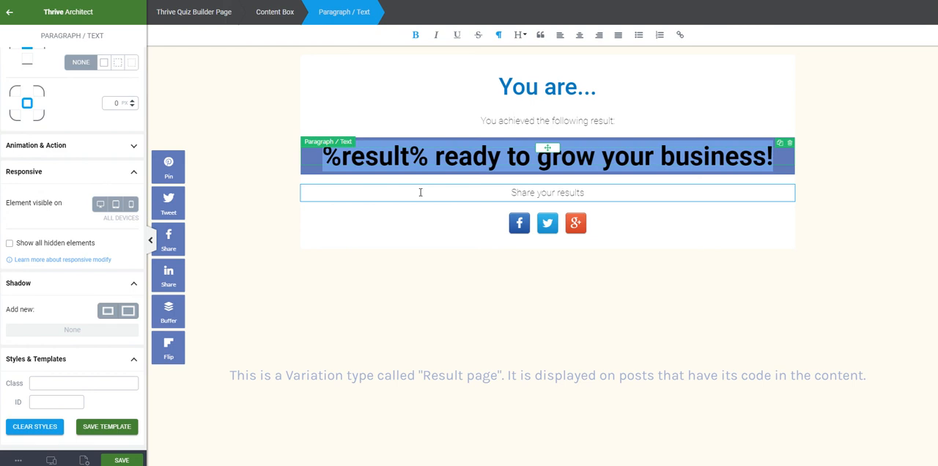
pyautogui.scroll(5, 73, 188)
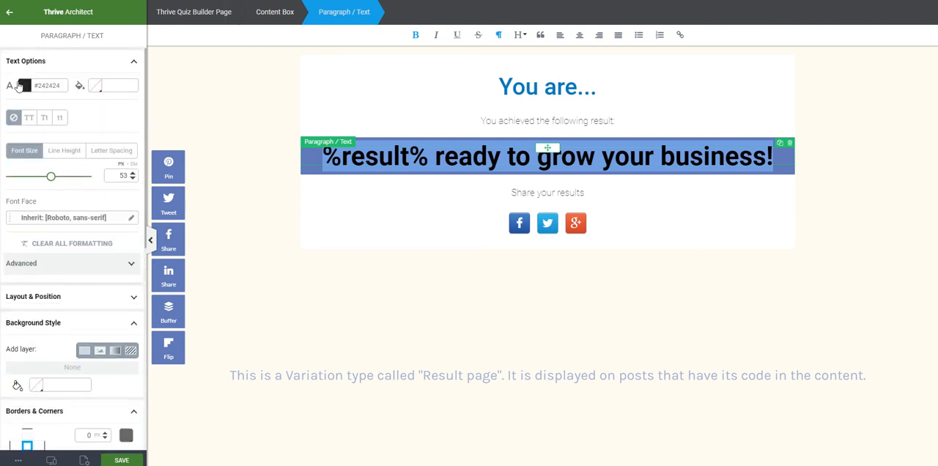
pyautogui.click(23, 85)
pyautogui.doubleClick(44, 206)
pyautogui.write('fffcf2')
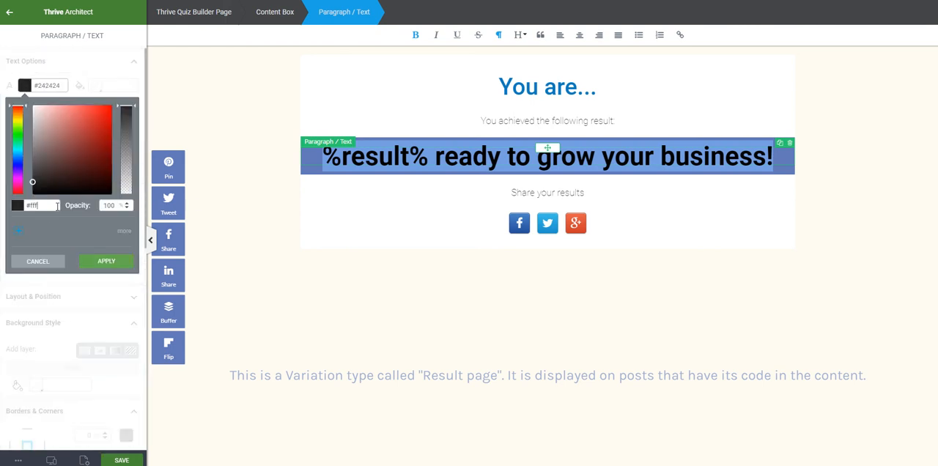
pyautogui.click(107, 262)
pyautogui.click(474, 275)
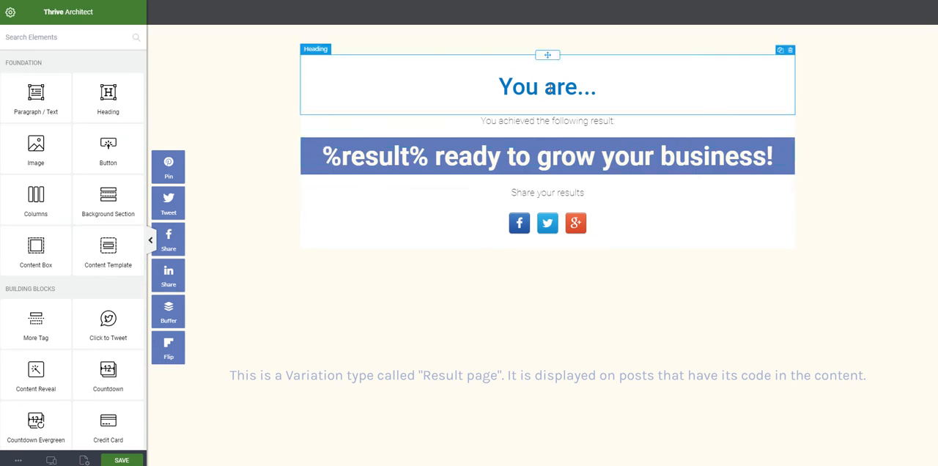
# - Delete the "You achieved the following result" paragraph beneath the heading
pyautogui.click(654, 117)
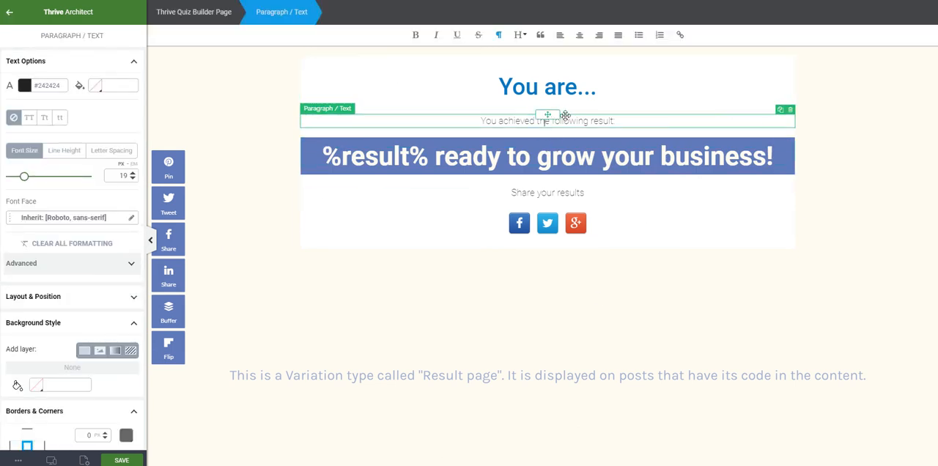
pyautogui.click(790, 110)
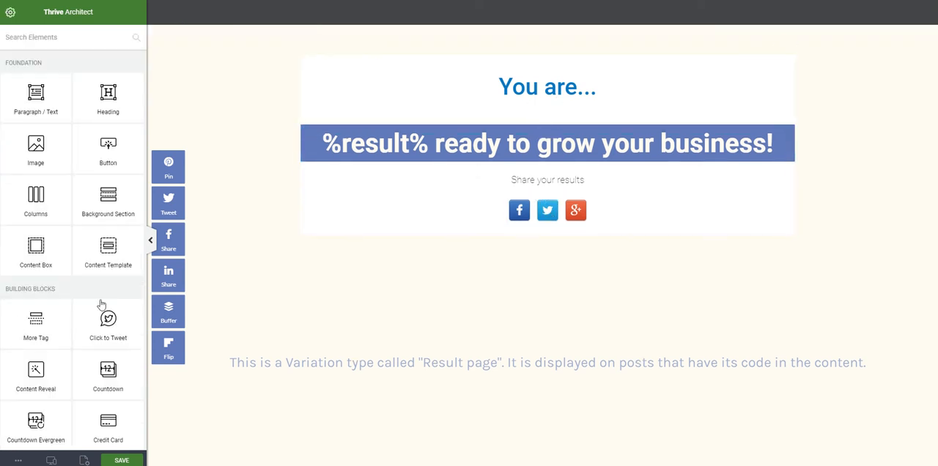
# - Add a Dynamic Content element directly below the result band and split the results range into 4 equal intervals
pyautogui.scroll(-10, 74, 308)
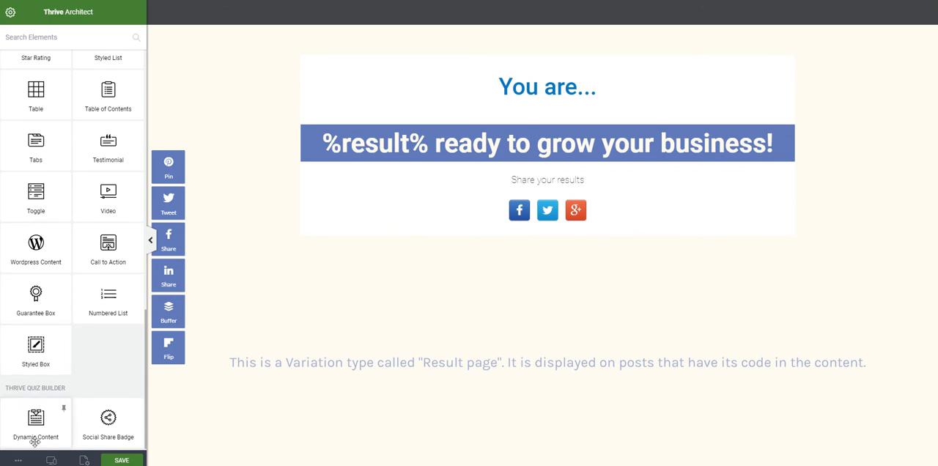
pyautogui.moveTo(34, 441)
pyautogui.mouseDown()
pyautogui.moveTo(318, 330)
pyautogui.moveTo(542, 188)
pyautogui.moveTo(549, 173)
pyautogui.moveTo(522, 162)
pyautogui.mouseUp()
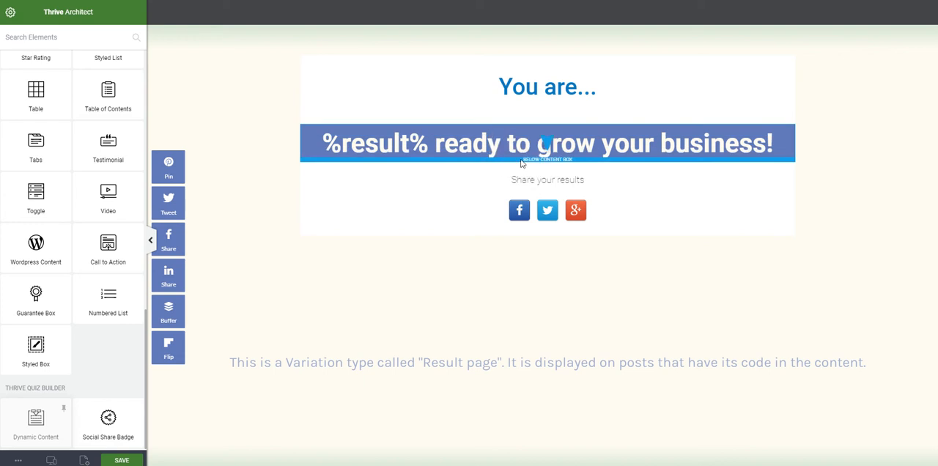
pyautogui.click(493, 181)
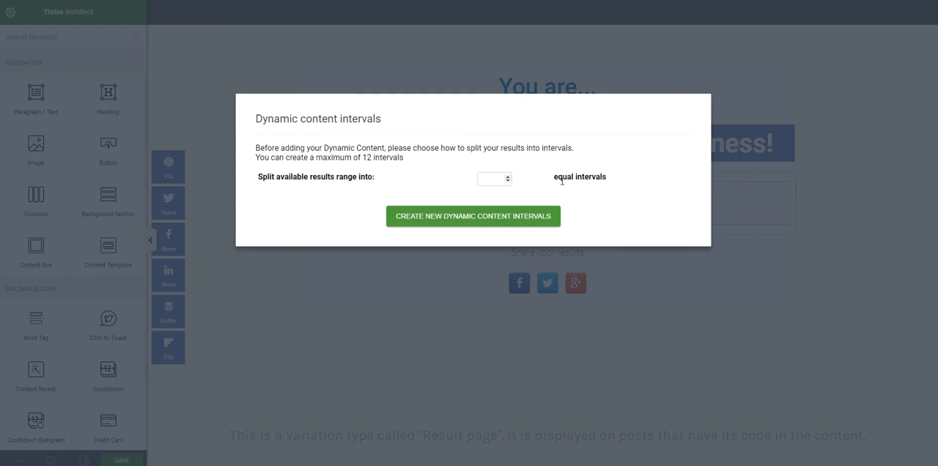
pyautogui.write('4')
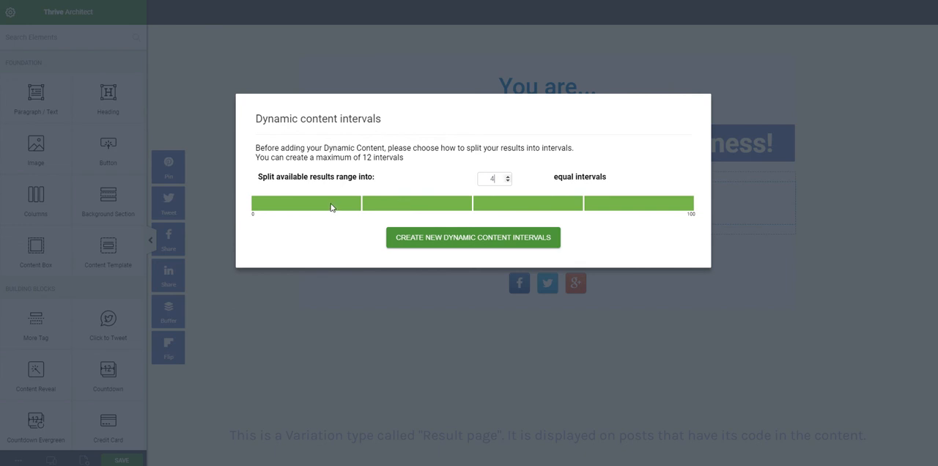
pyautogui.click(487, 241)
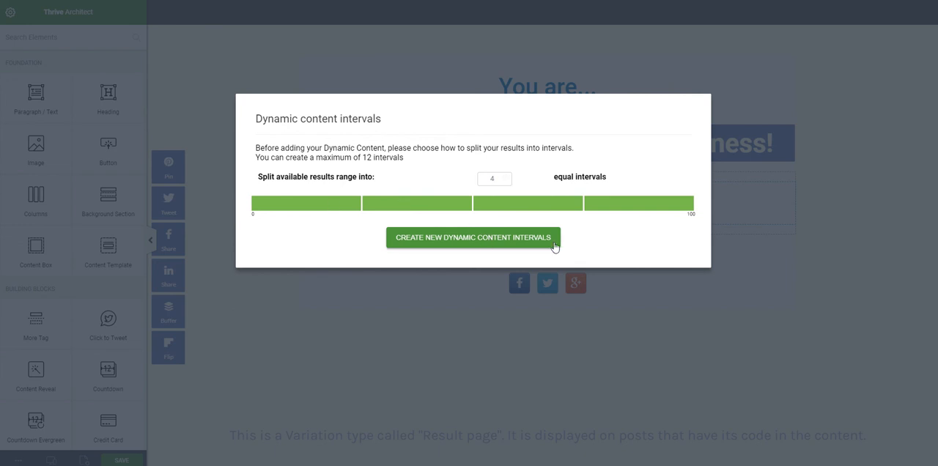
pyautogui.click(496, 245)
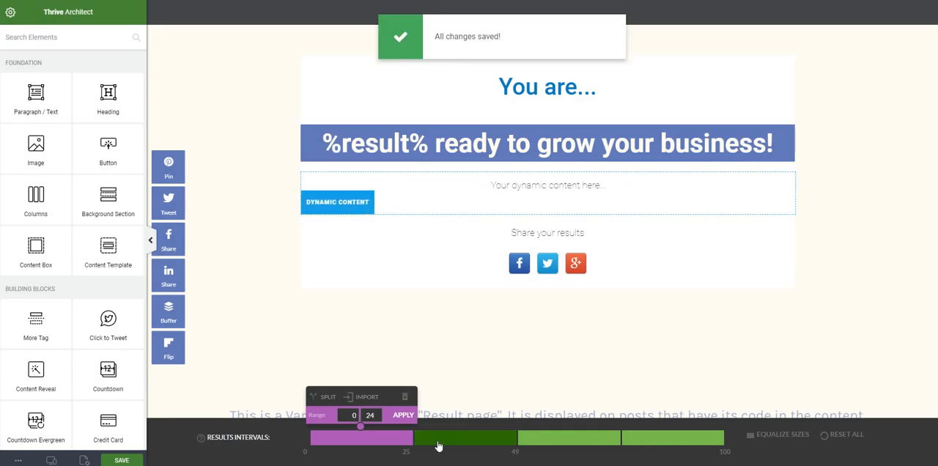
# - Replace the dynamic content placeholder for the 0 to 24 interval with "You have some work to do before growing your business!"
pyautogui.click(543, 185)
pyautogui.write('You have ')
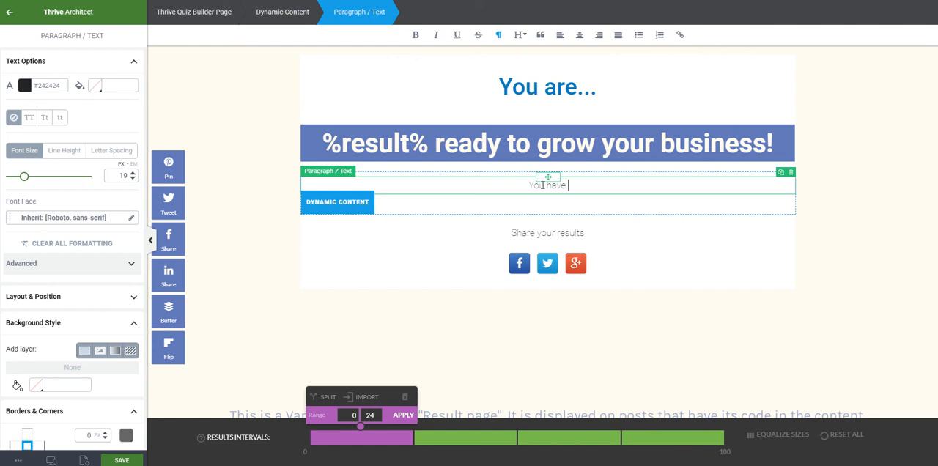
pyautogui.write('some work to b')
pyautogui.press('BackSpace')
pyautogui.write('do before grow')
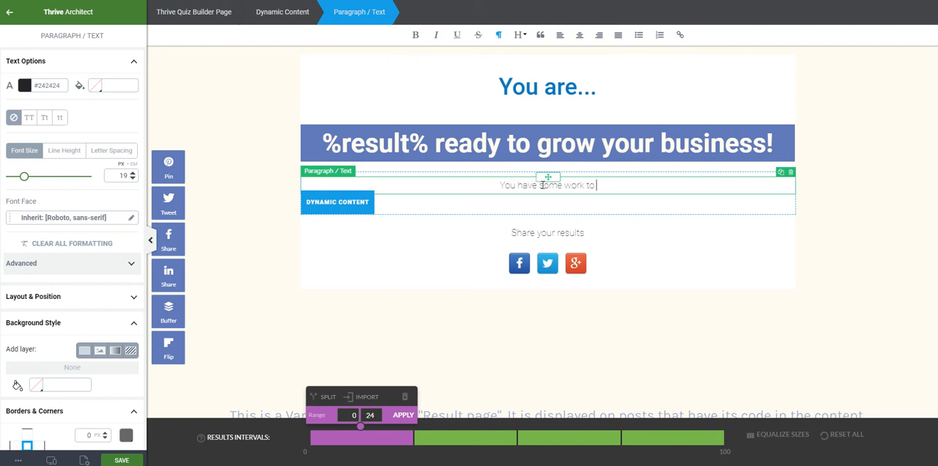
pyautogui.write('ing your')
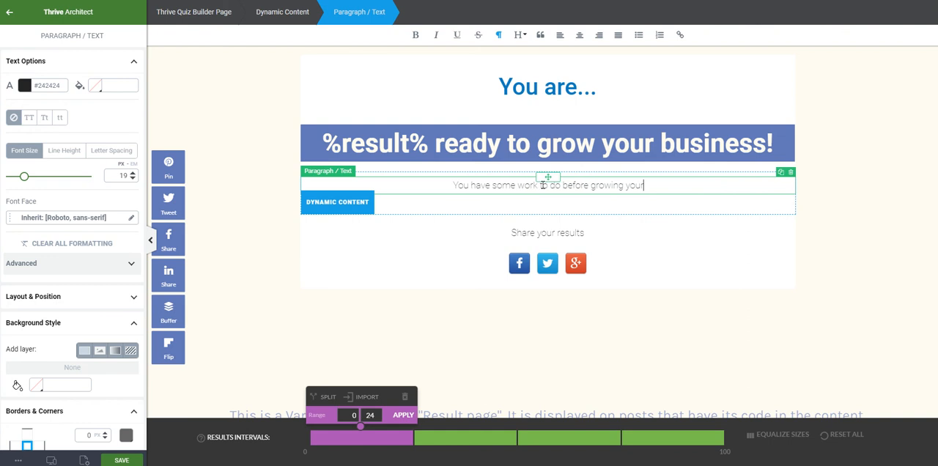
pyautogui.write(' business')
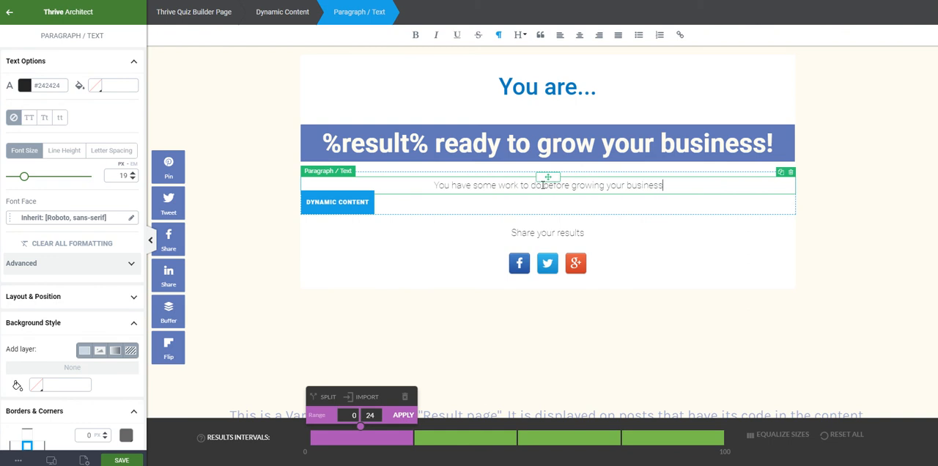
pyautogui.write('!')
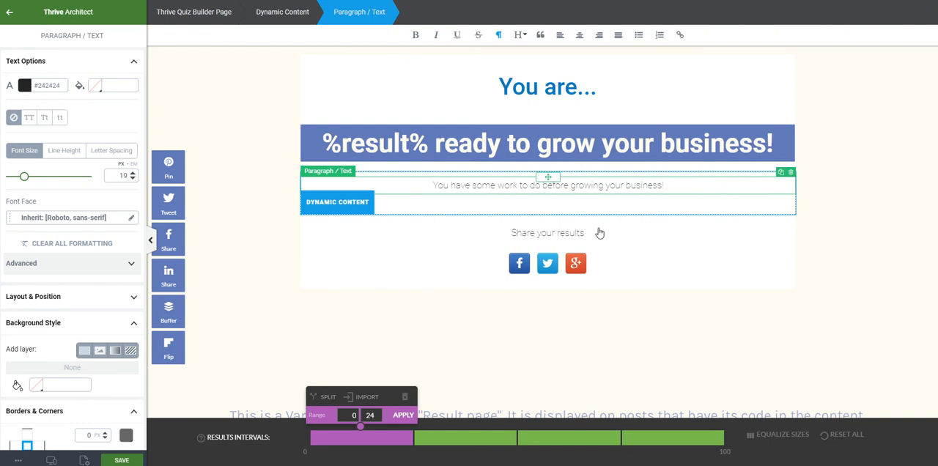
# - Split the 0 to 24 results interval in two and delete its 0 to 12 half
pyautogui.click(728, 318)
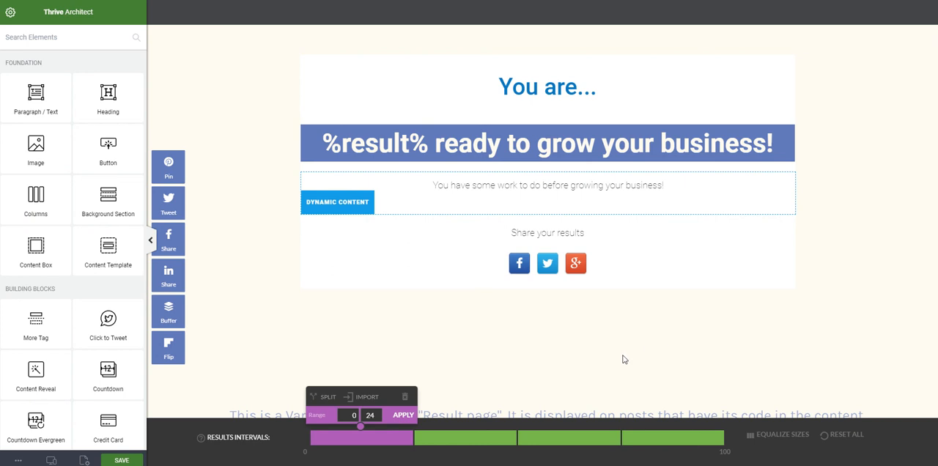
pyautogui.click(324, 397)
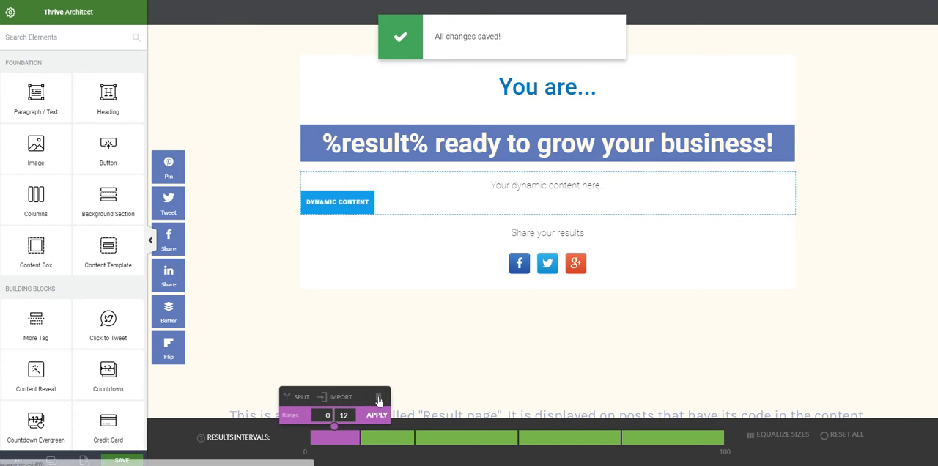
pyautogui.click(378, 396)
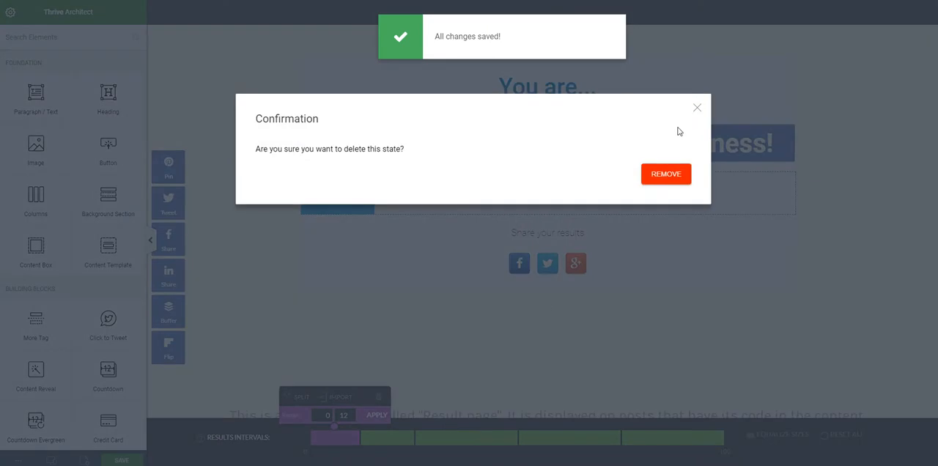
pyautogui.click(666, 181)
# - Replace the dynamic content placeholder for the 13 to 24 interval with "You've got a ways to go"
pyautogui.click(446, 439)
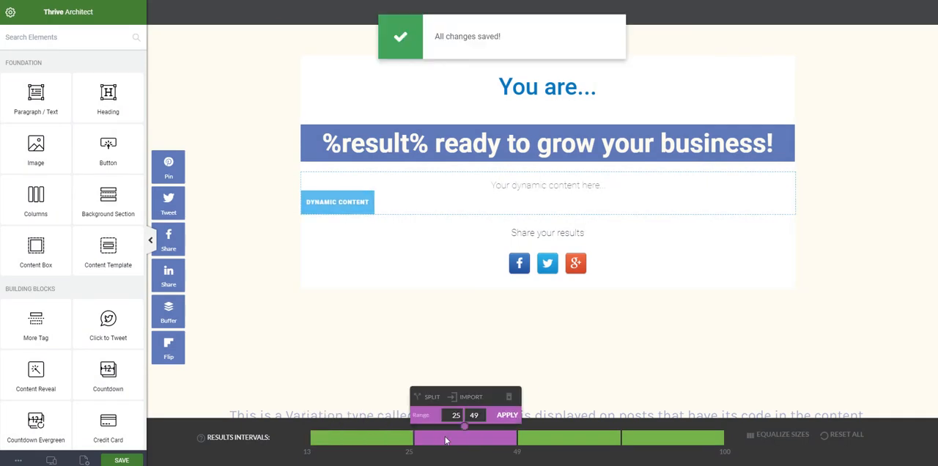
pyautogui.click(685, 439)
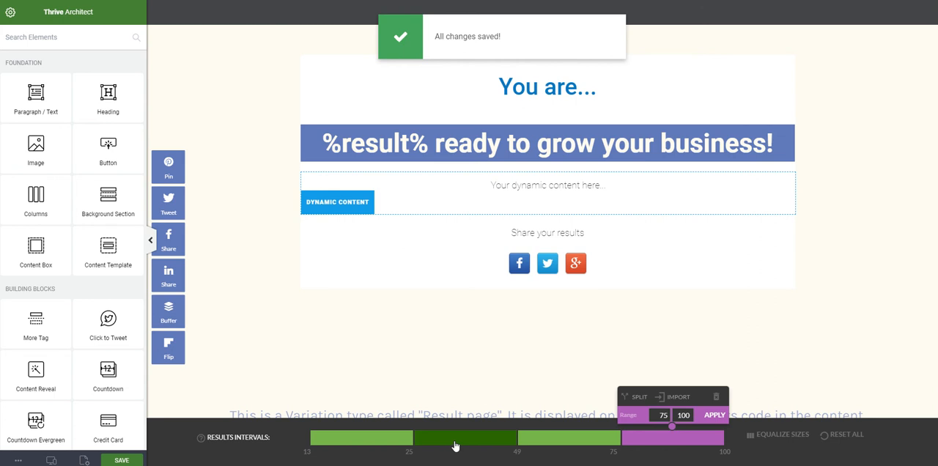
pyautogui.click(479, 440)
pyautogui.click(540, 189)
pyautogui.click(379, 439)
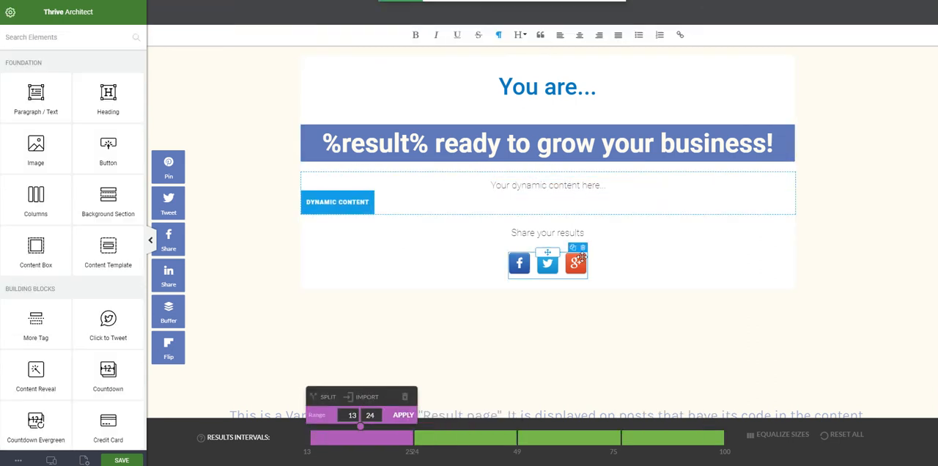
pyautogui.click(553, 186)
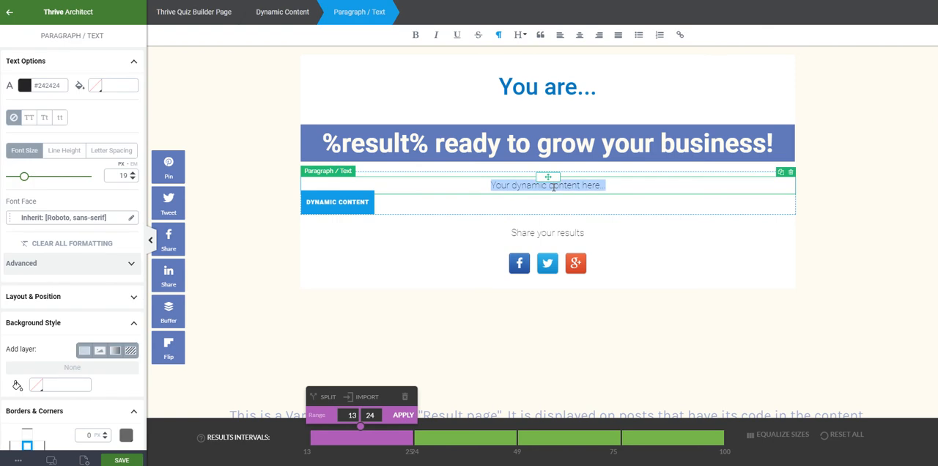
pyautogui.write('You')
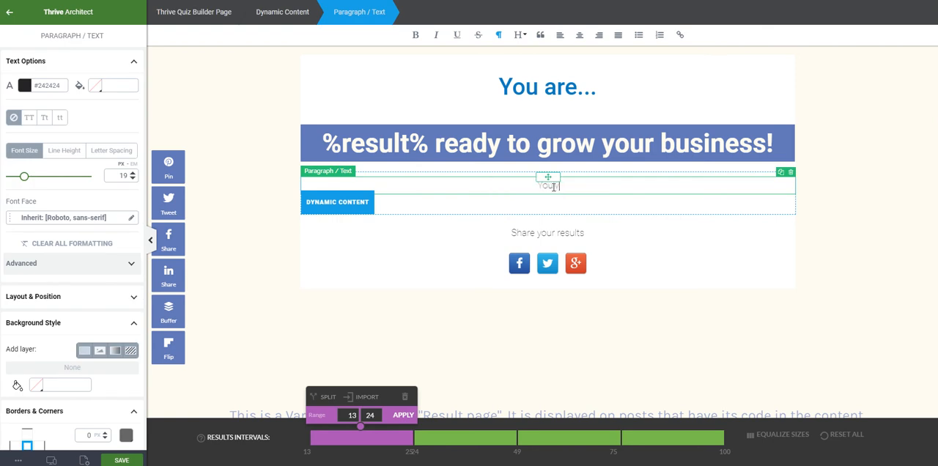
pyautogui.write("'ve got a ways to go")
# - Replace the dynamic content placeholder for the 75 to 100 interval with "You're ready to grow your business!"
pyautogui.click(675, 434)
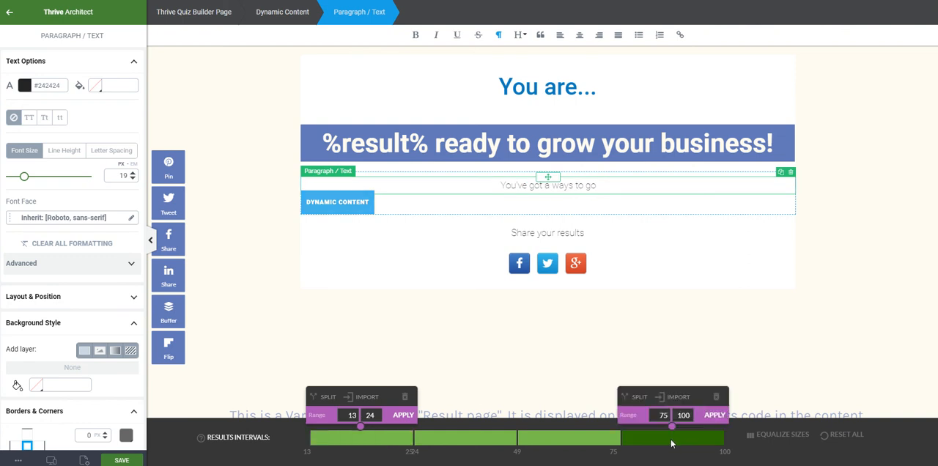
pyautogui.click(567, 187)
pyautogui.write("You're")
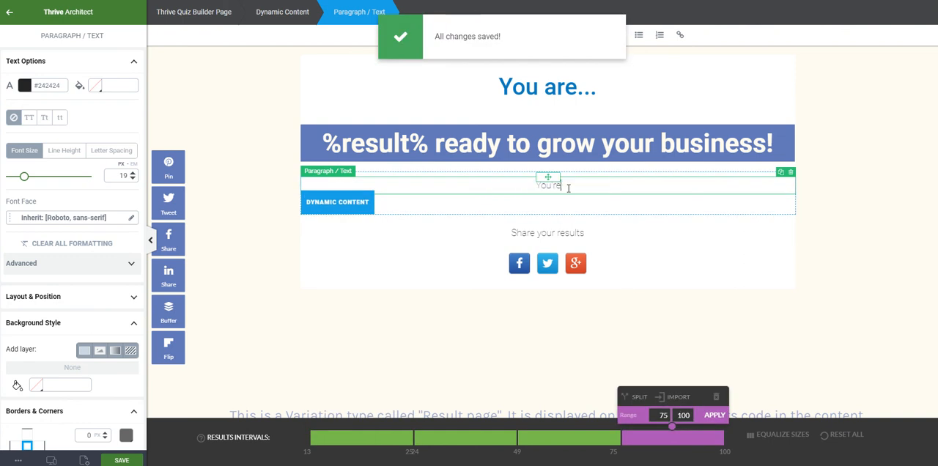
pyautogui.write(' ready to gr')
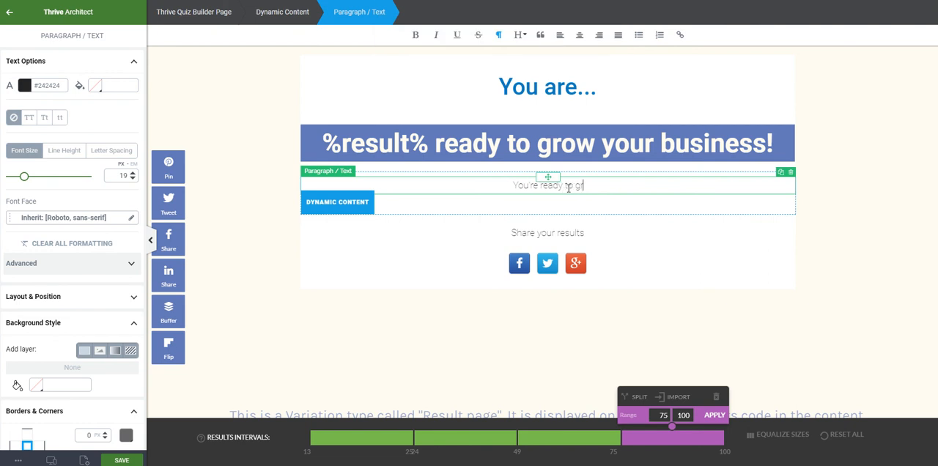
pyautogui.write('ow your business!')
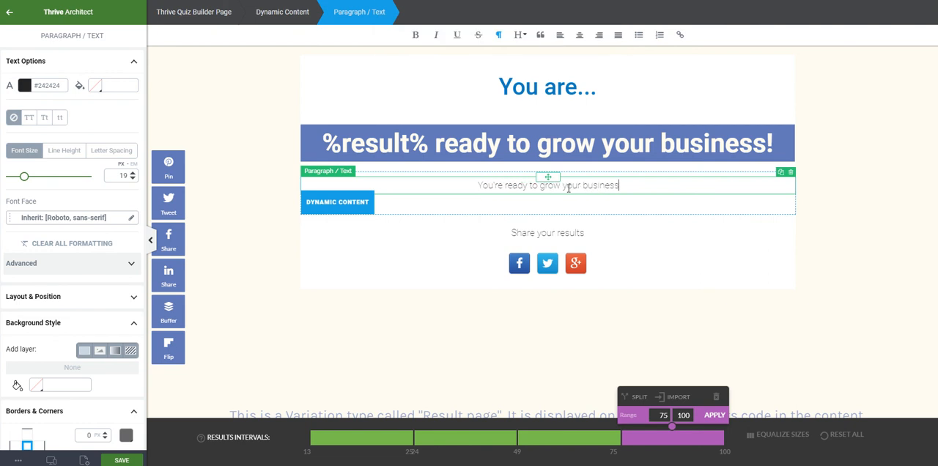
# - Save the results page design and return to the Test quiz's overview page
pyautogui.click(566, 441)
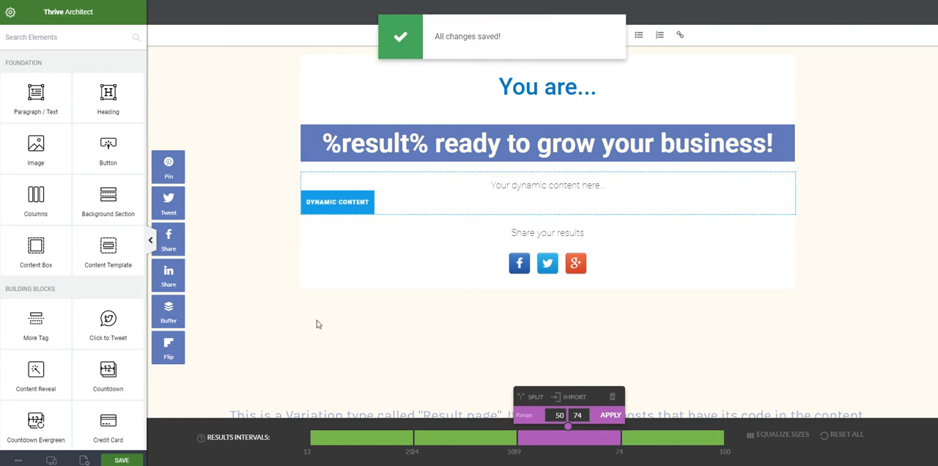
pyautogui.click(123, 460)
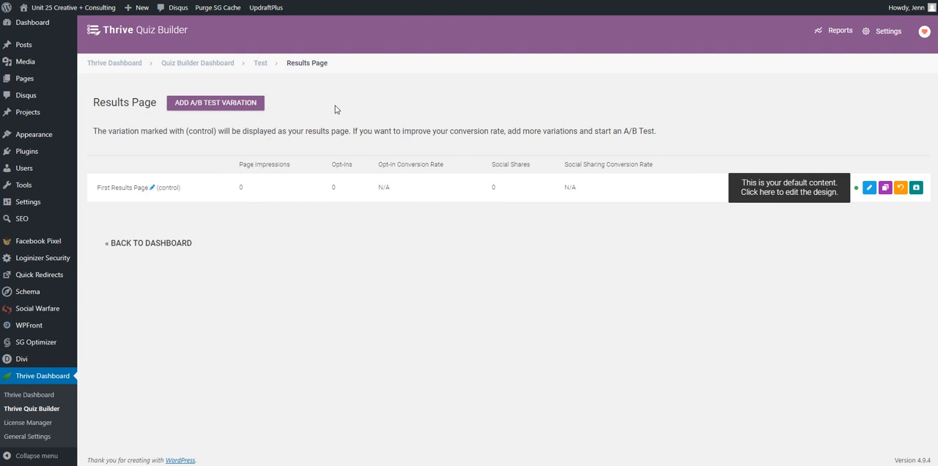
pyautogui.click(261, 64)
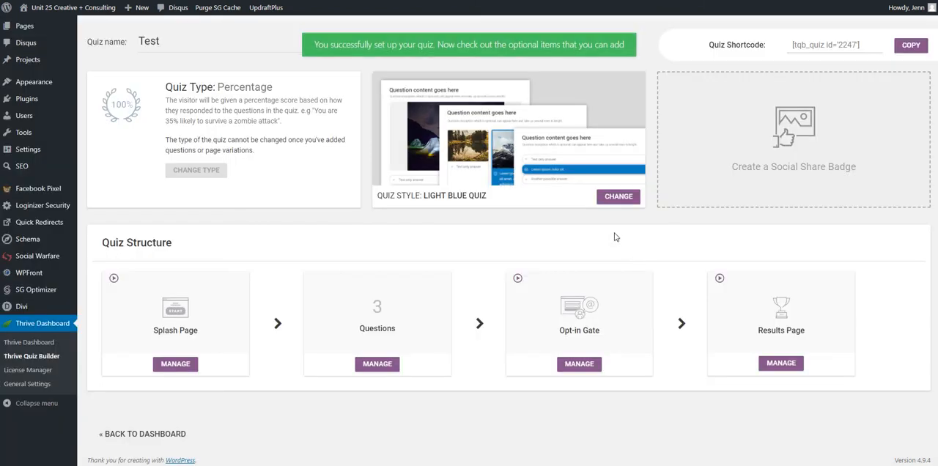